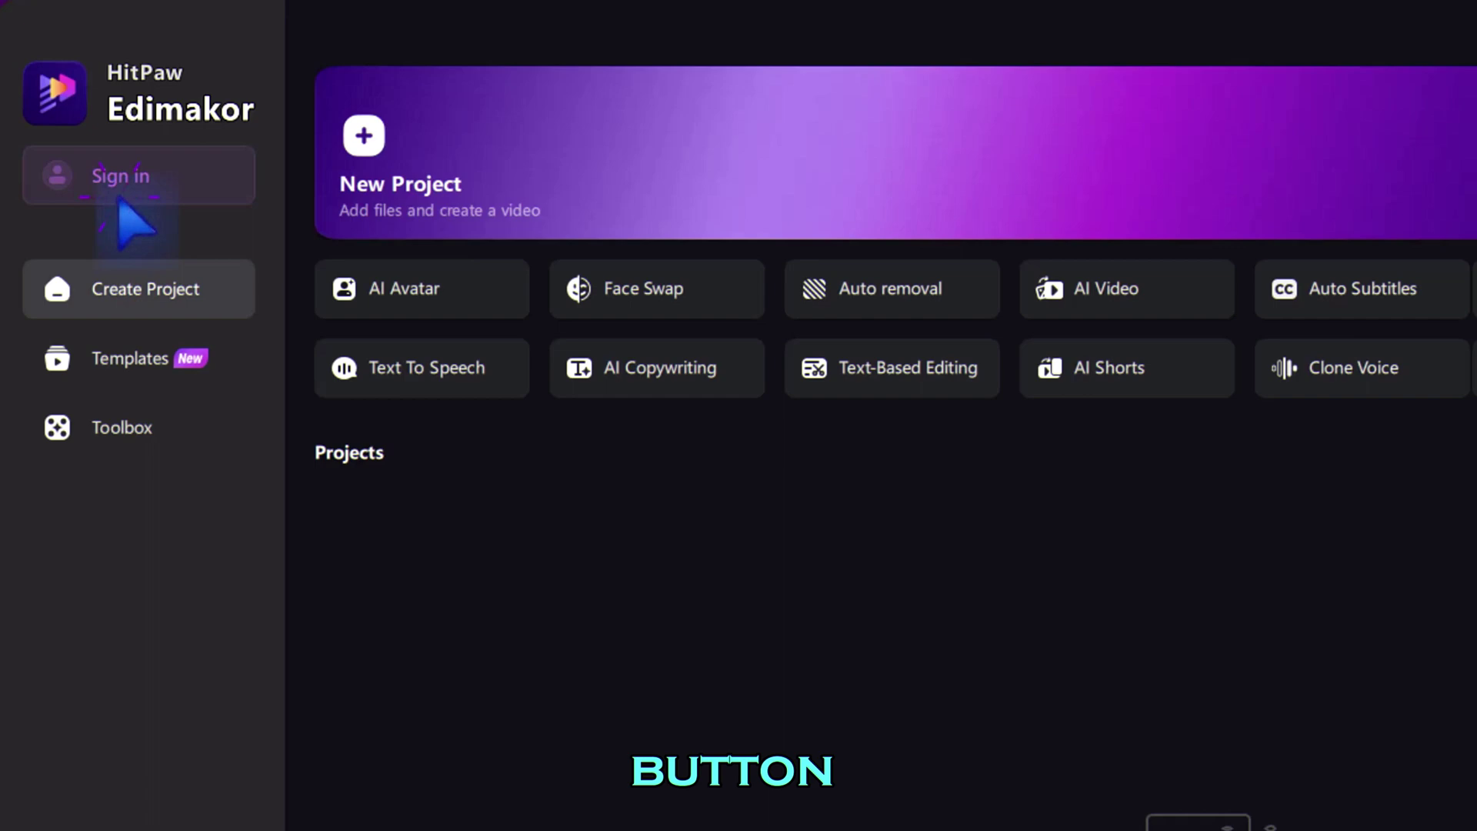
Step: Sign in with Google and show the AI Video effect templates in a new project
click(125, 190)
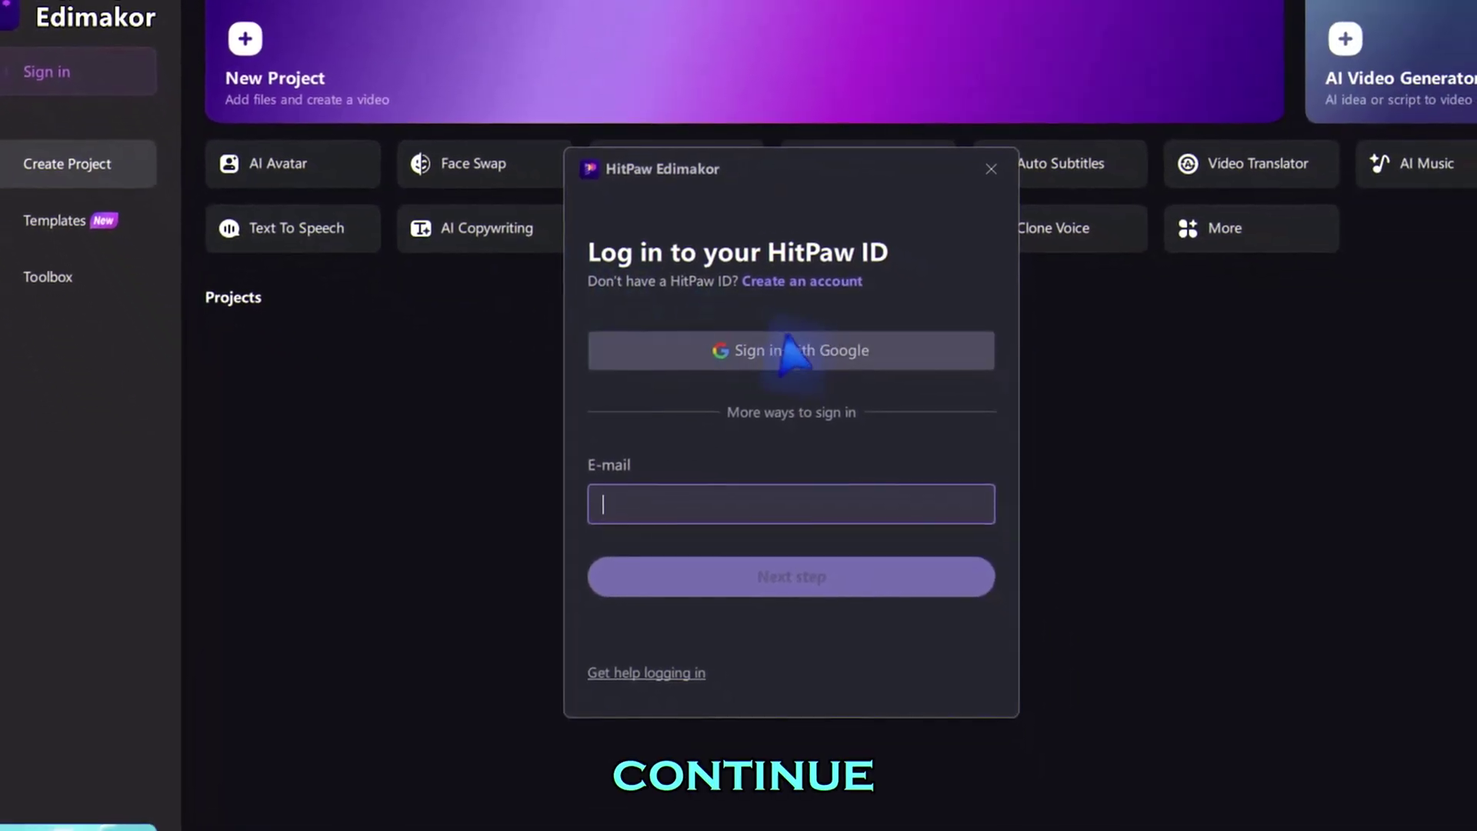
click(790, 348)
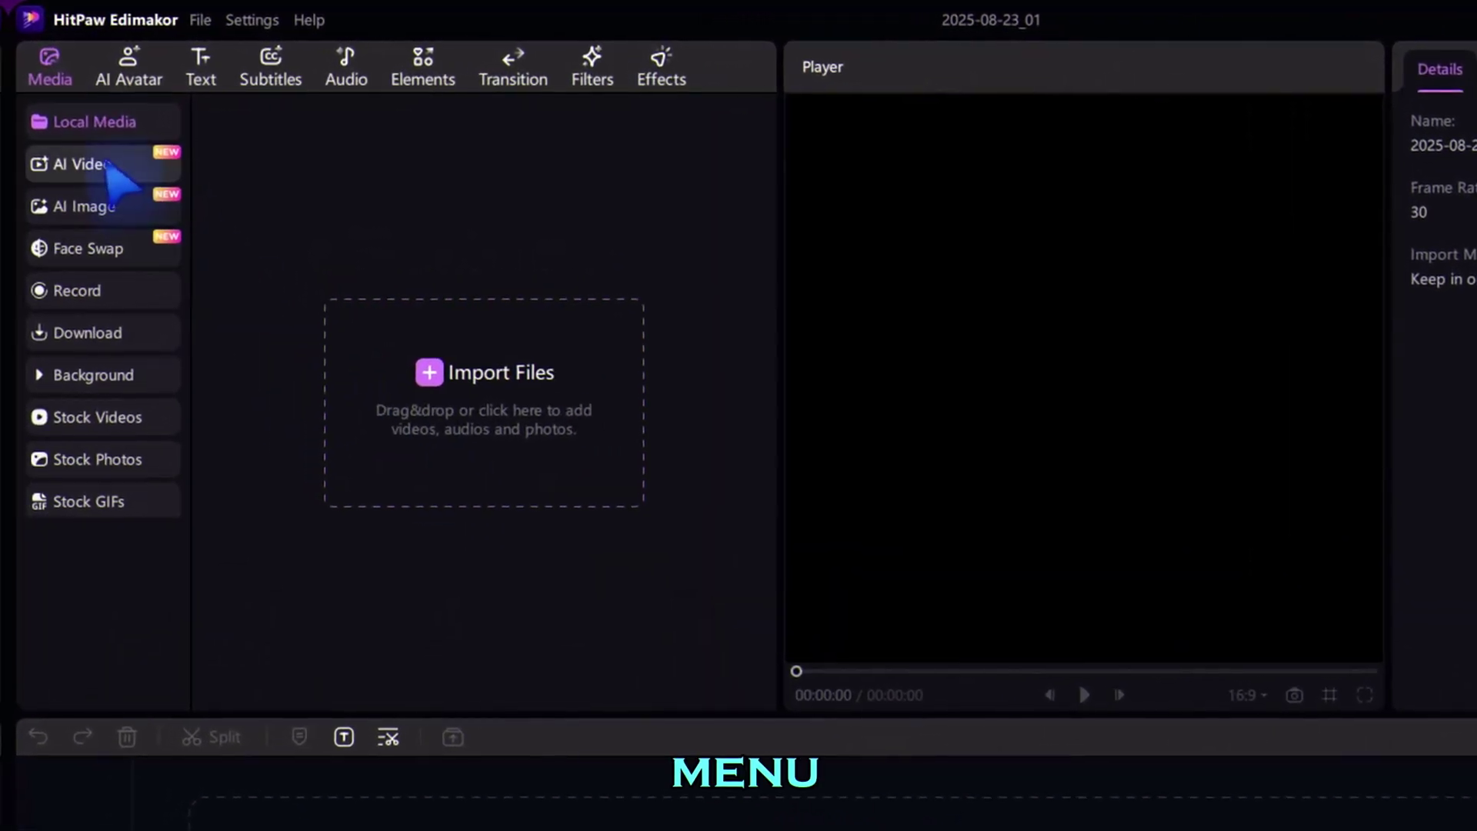
click(98, 167)
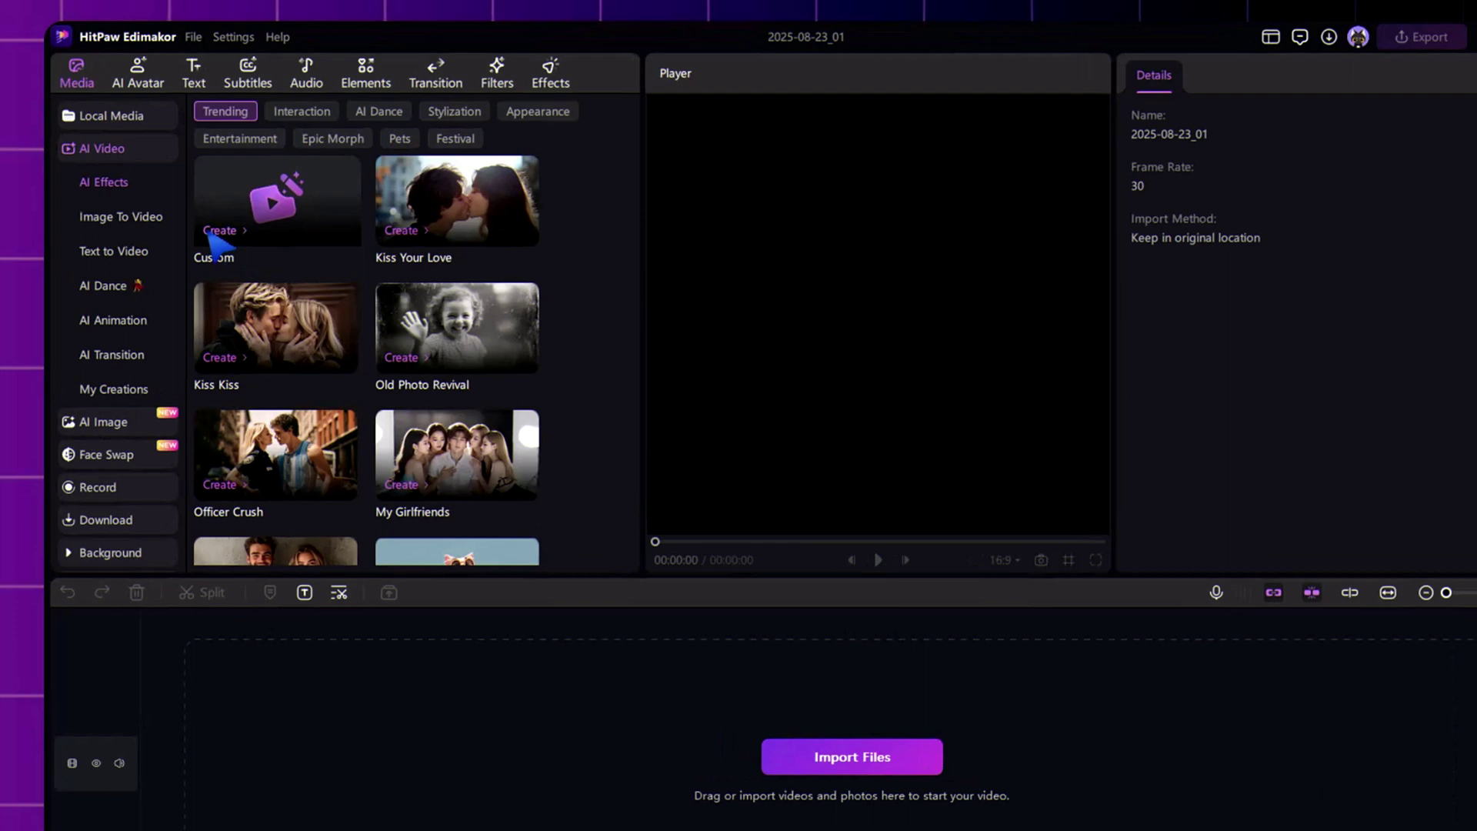
Step: Switch to Image To Video and choose the Google Veo 3 model
click(134, 213)
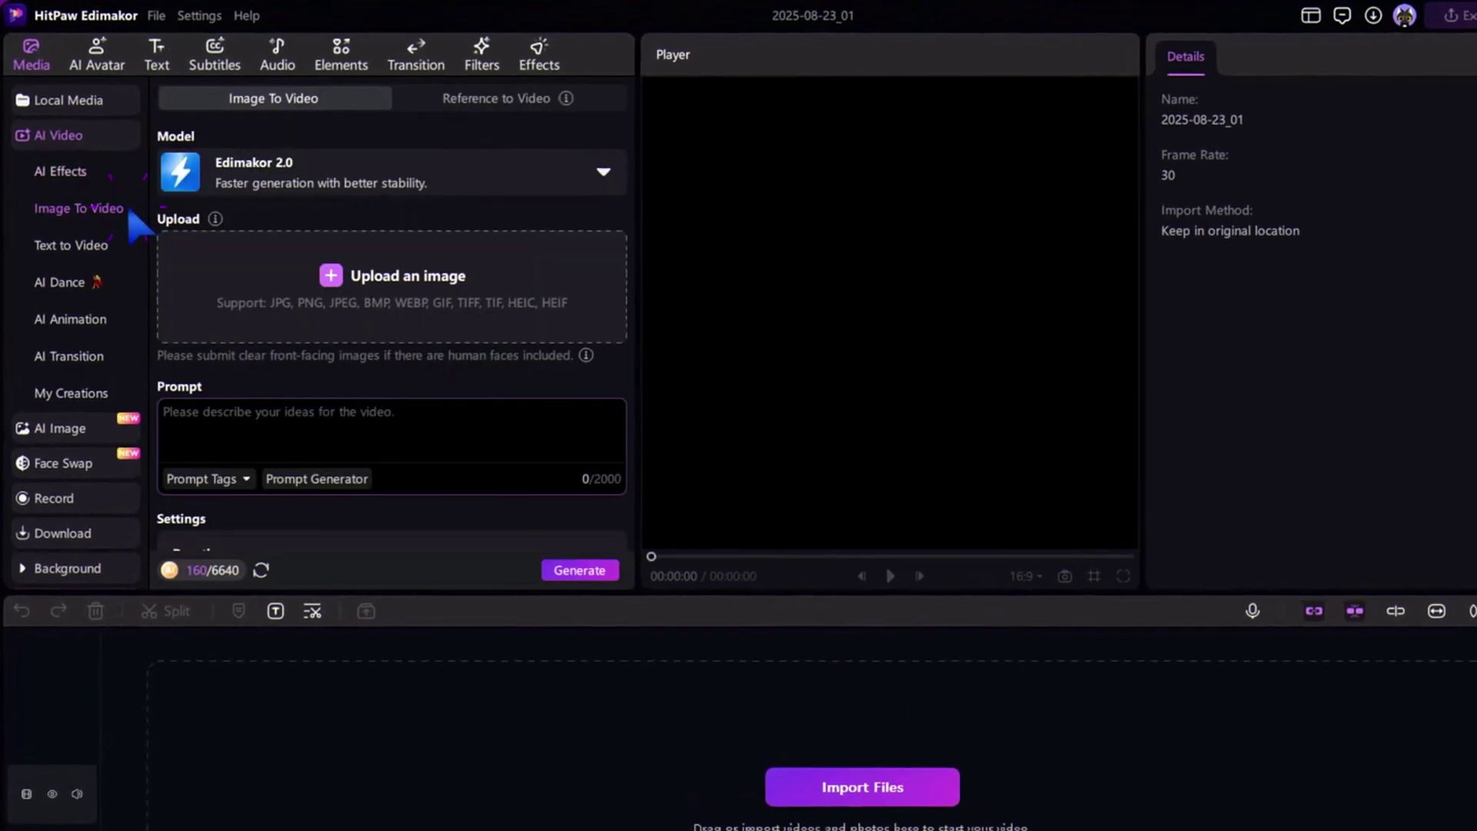
click(311, 190)
click(418, 385)
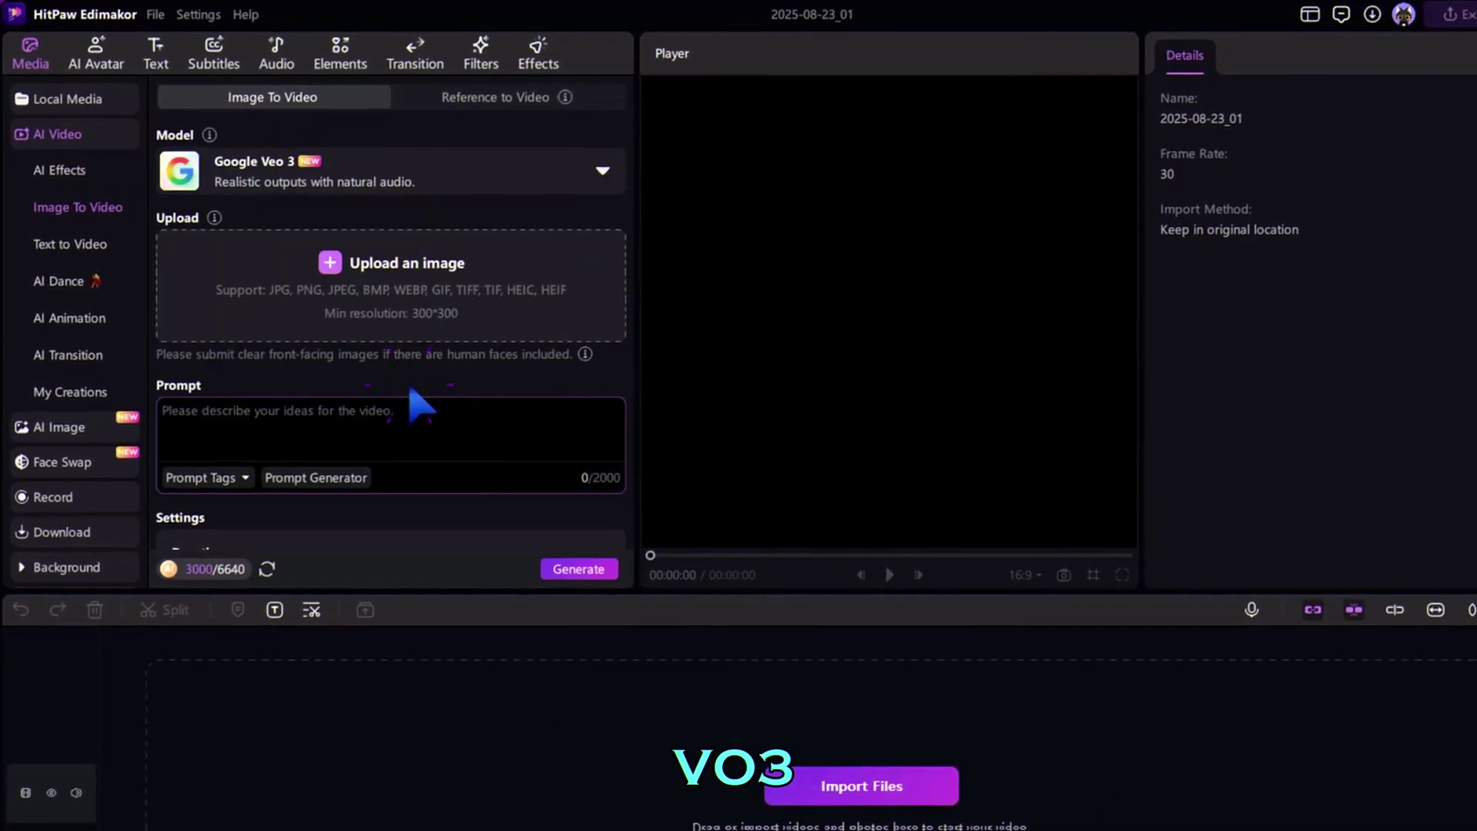
Step: Upload the gorilla stadium fan image as the source picture
click(395, 295)
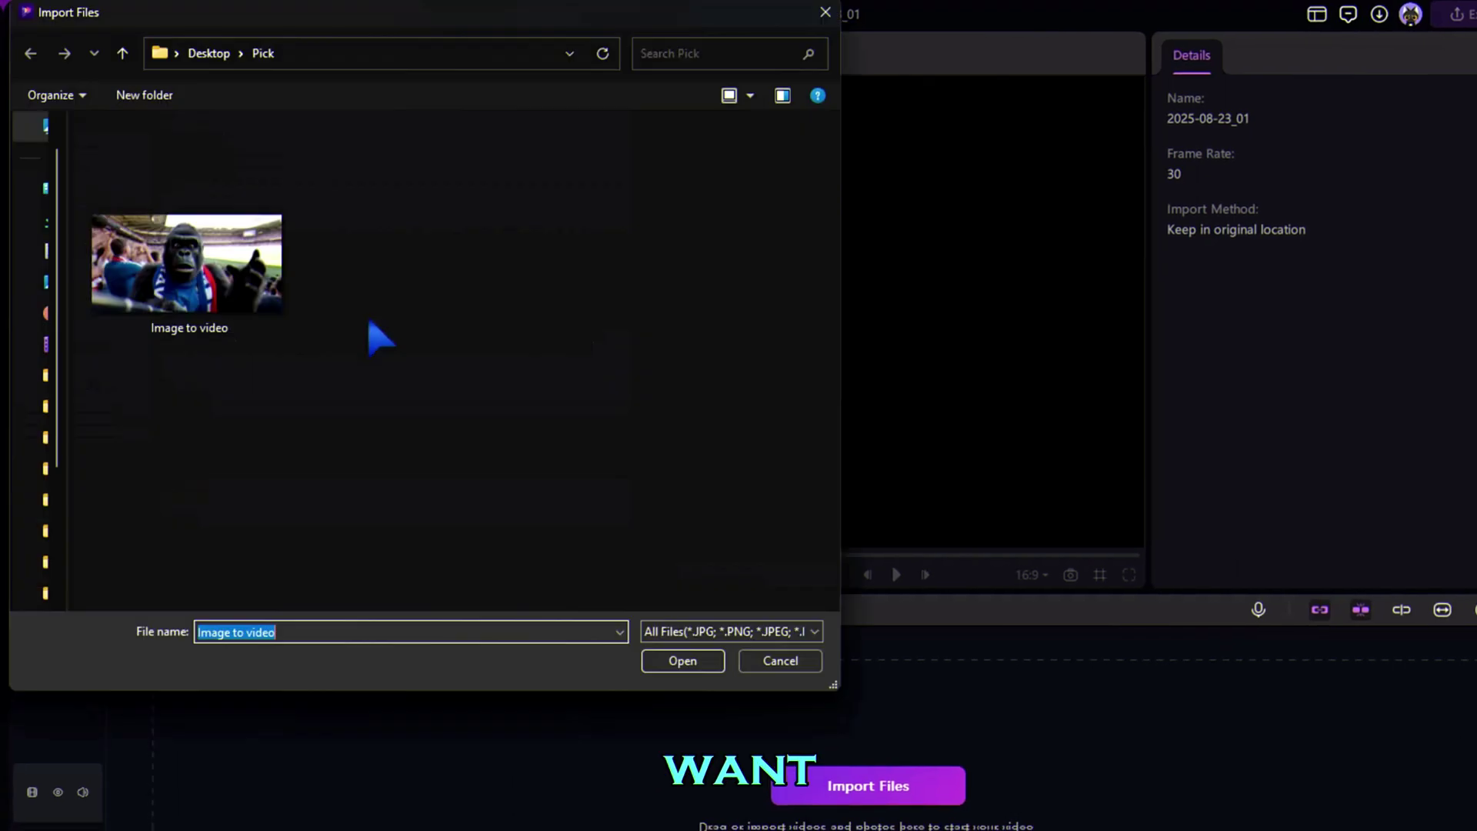
click(185, 265)
click(673, 660)
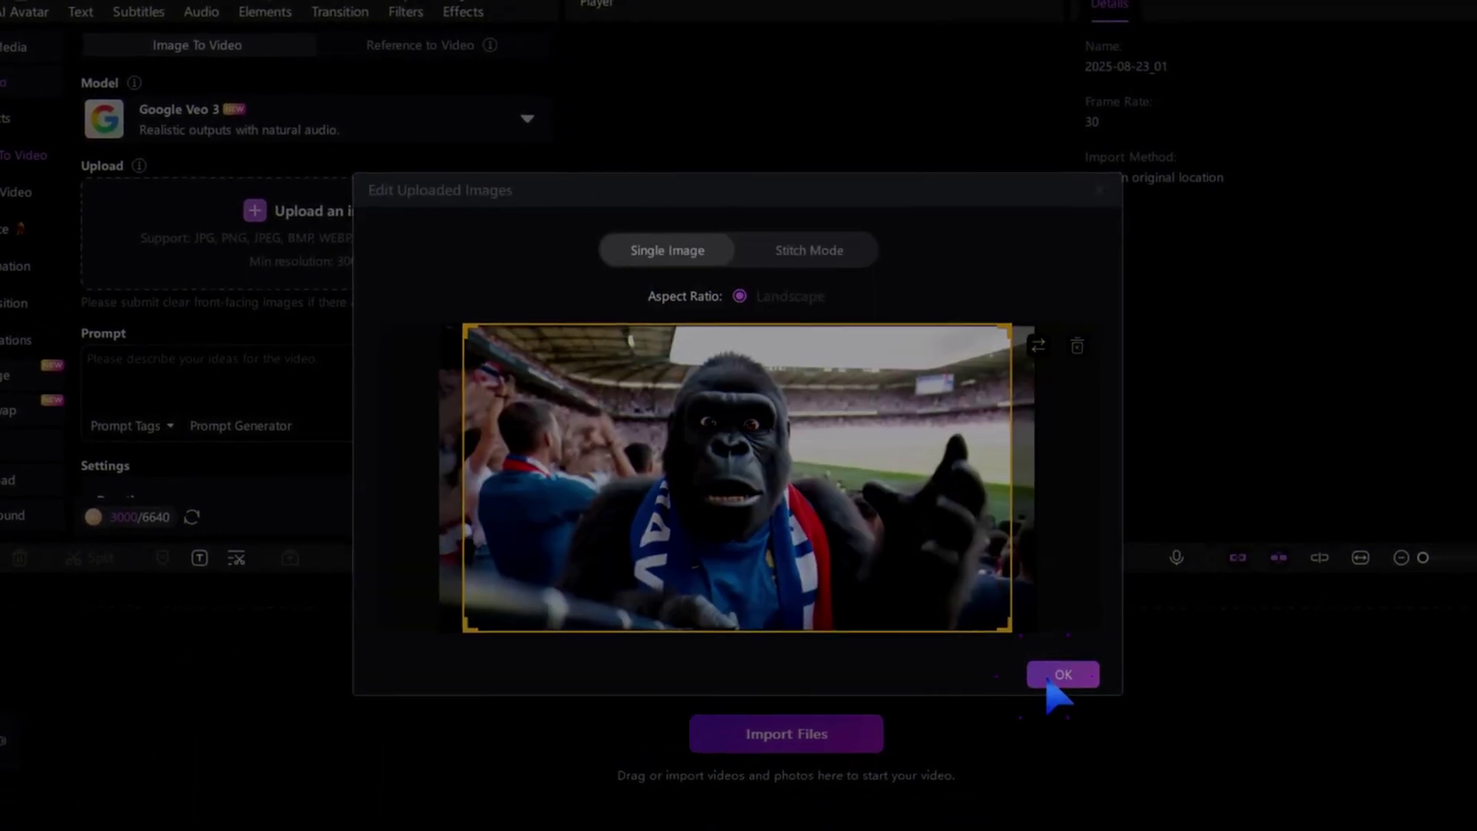
click(1053, 676)
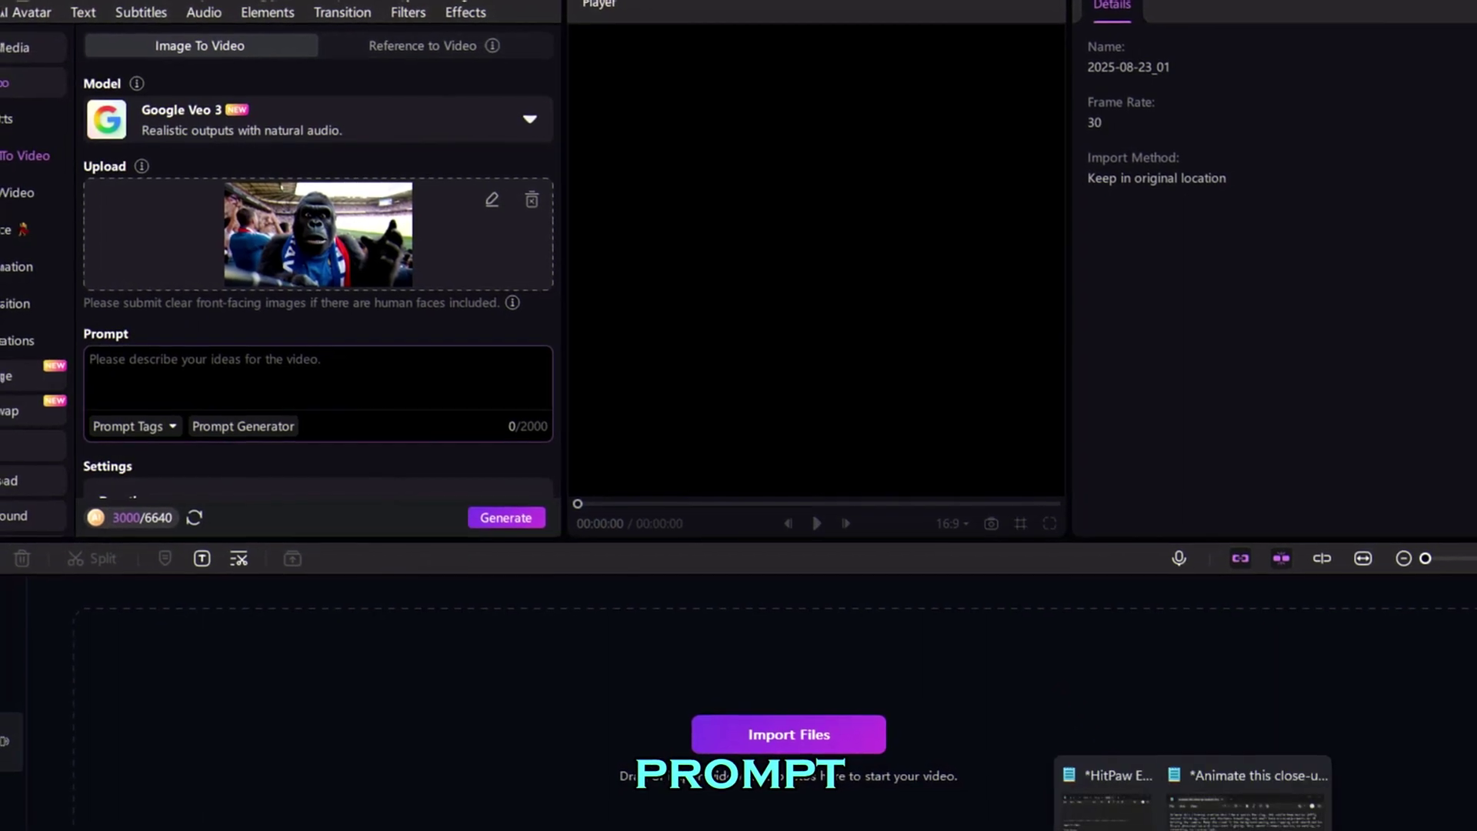
Step: Copy the entire sports-fan vlog prompt from Notepad, then focus Edimakor's Prompt box
click(1286, 792)
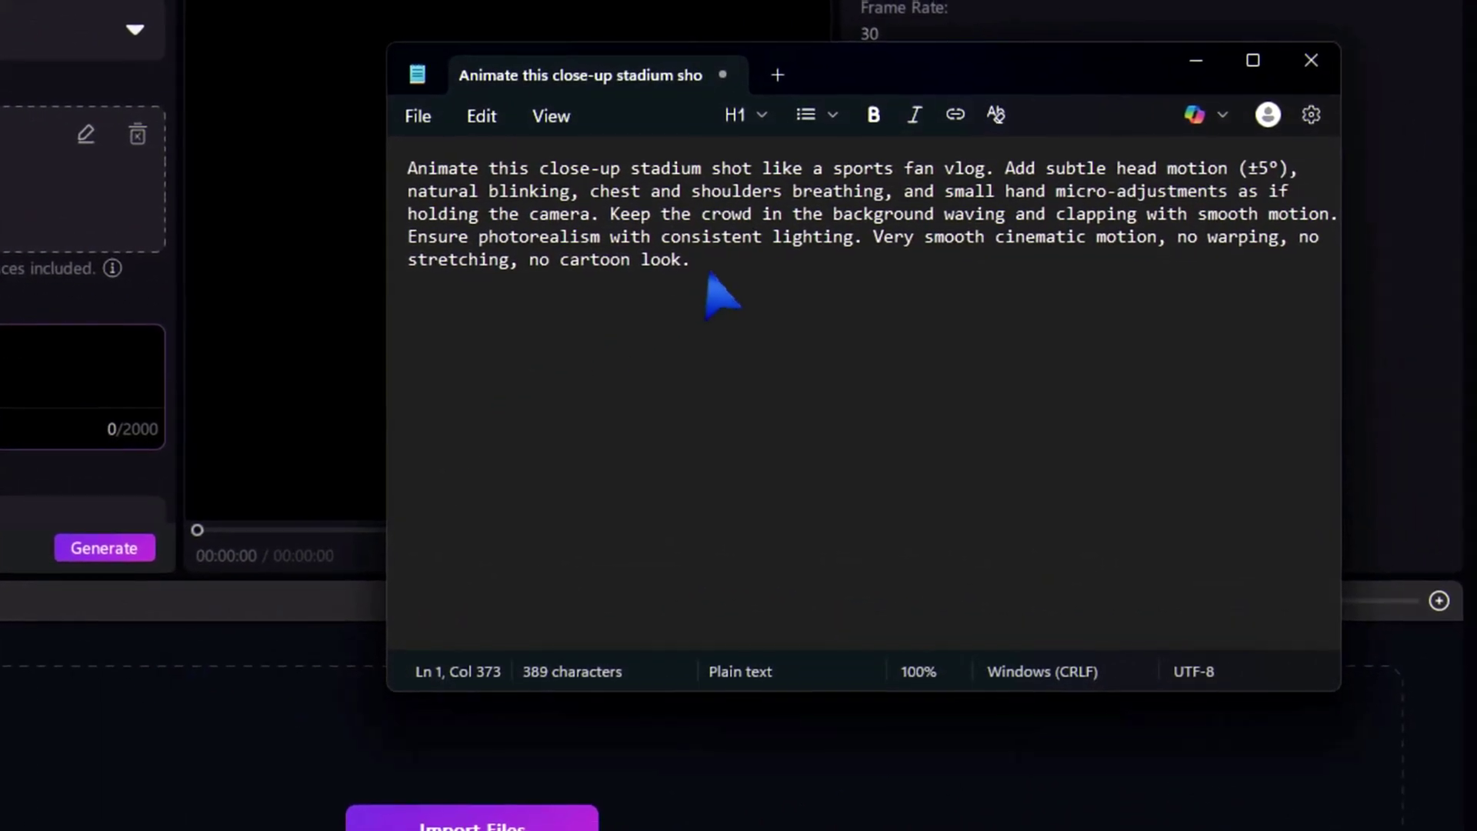
drag(647, 263, 410, 159)
right_click(409, 160)
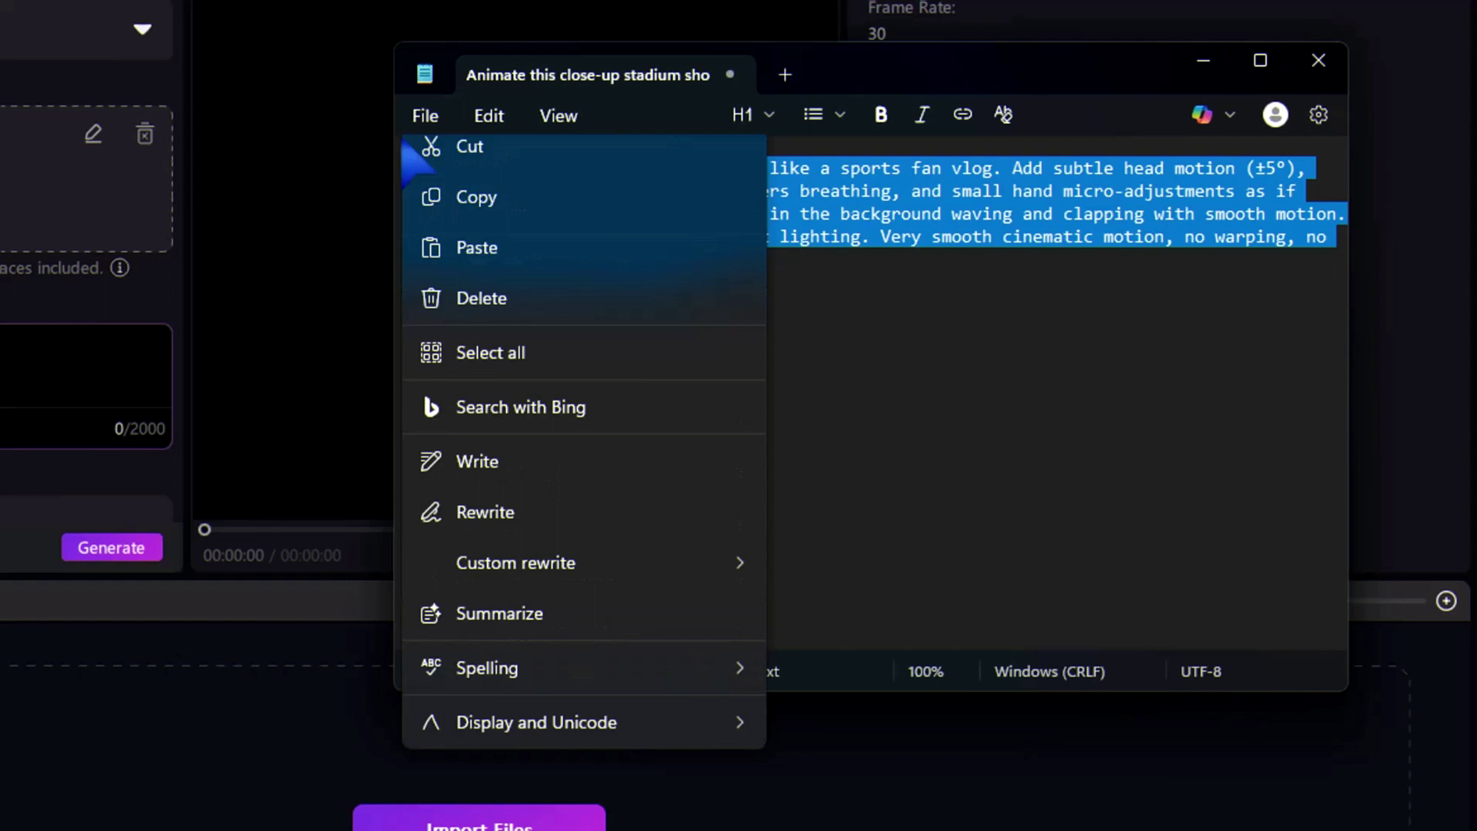
click(506, 276)
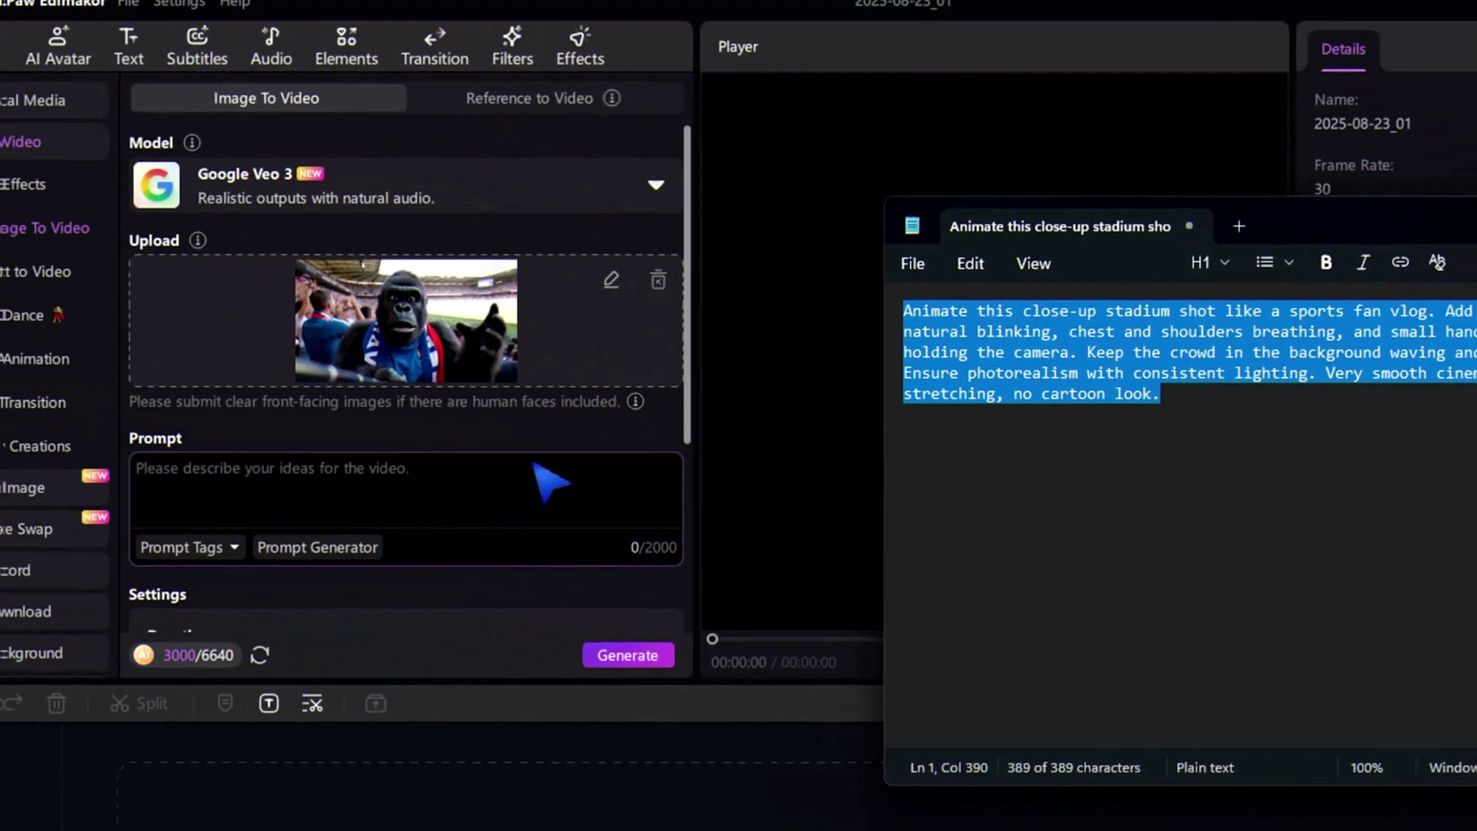
click(440, 500)
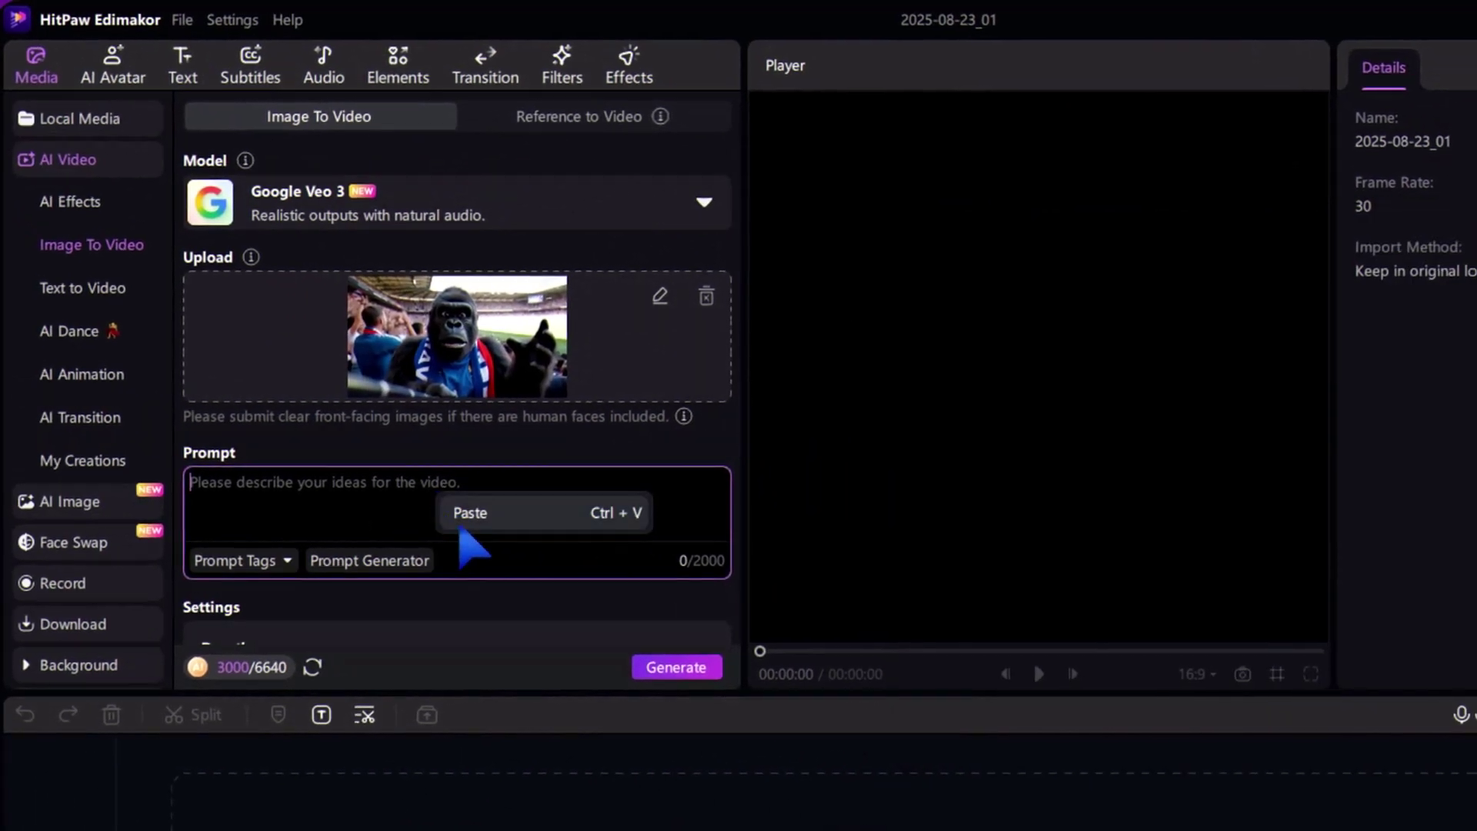
scroll(720, 462, down, 2)
scroll(724, 464, down, 2)
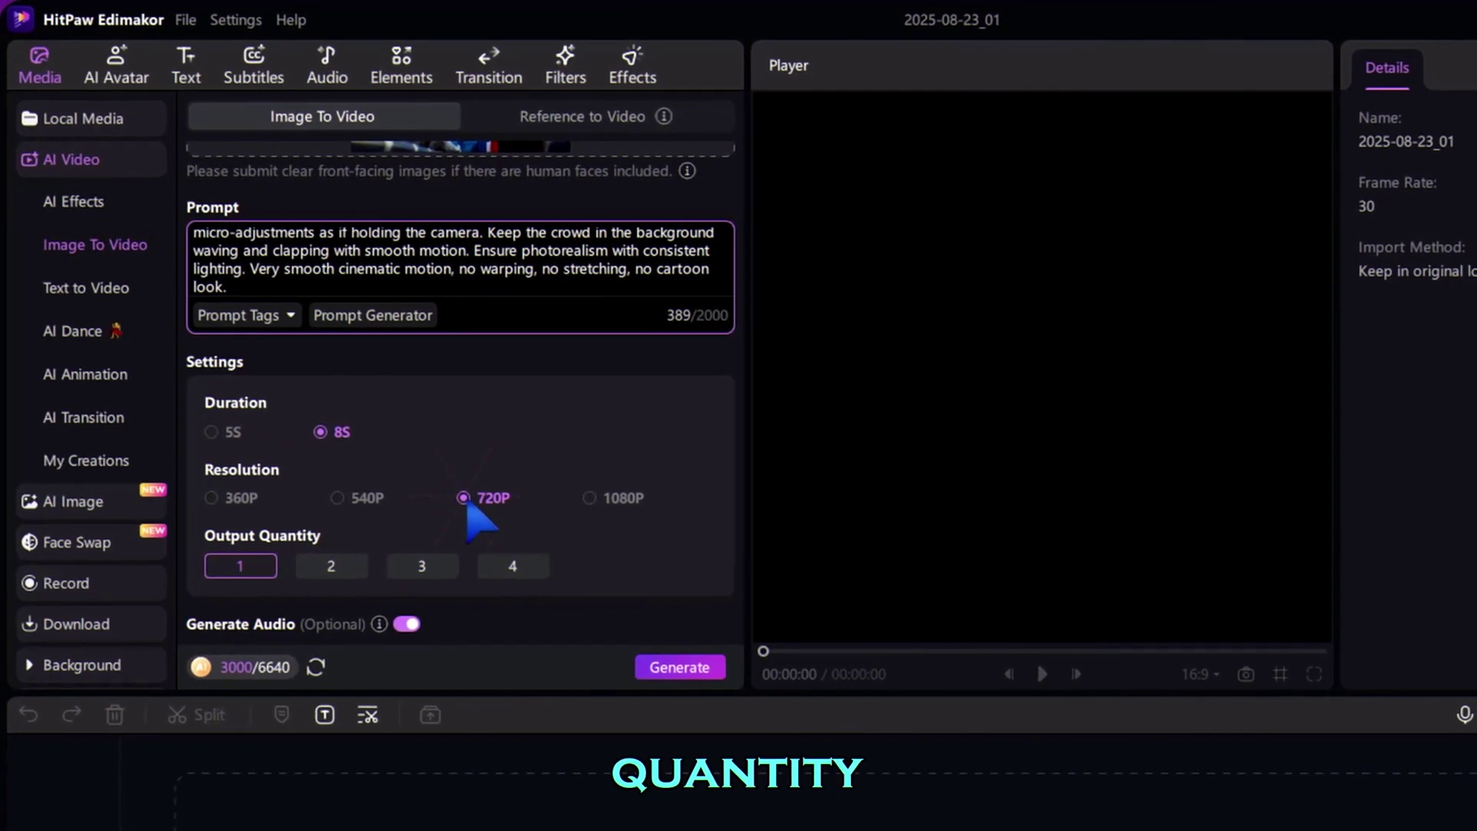
scroll(470, 517, down, 1)
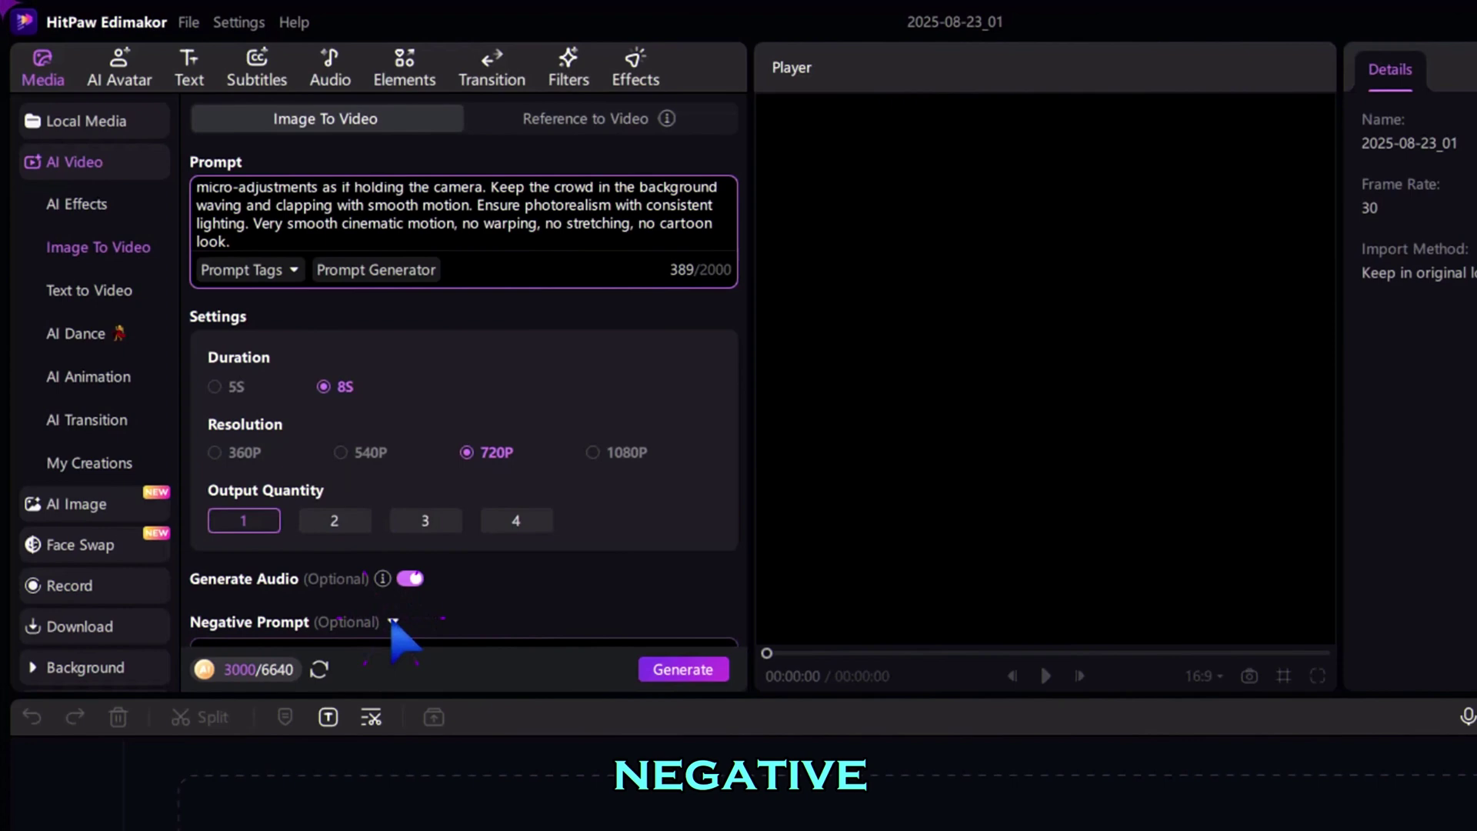
Step: Add a negative prompt and generate the 8-second 720P gorilla fan clip
click(393, 633)
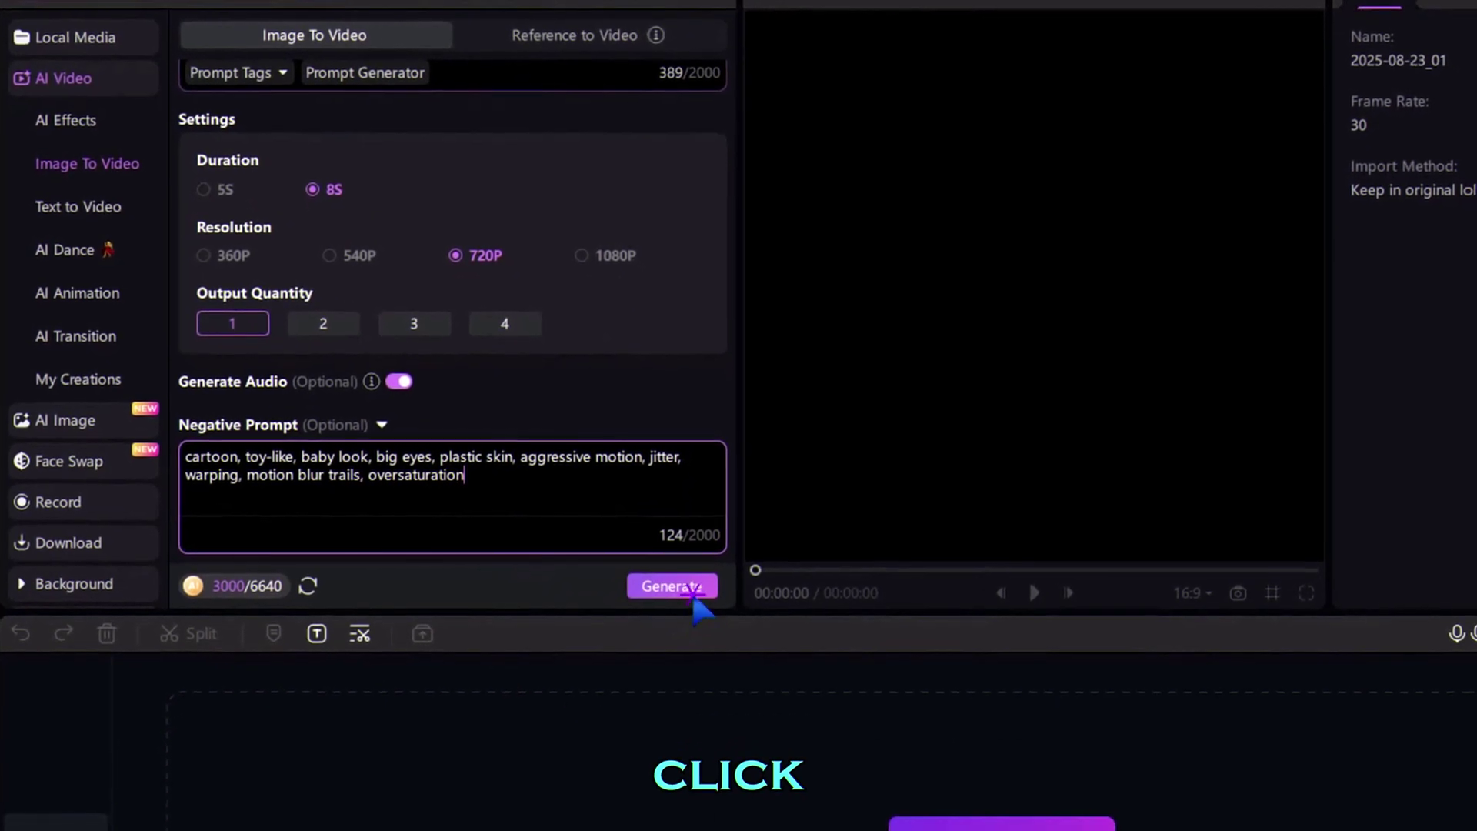
click(699, 669)
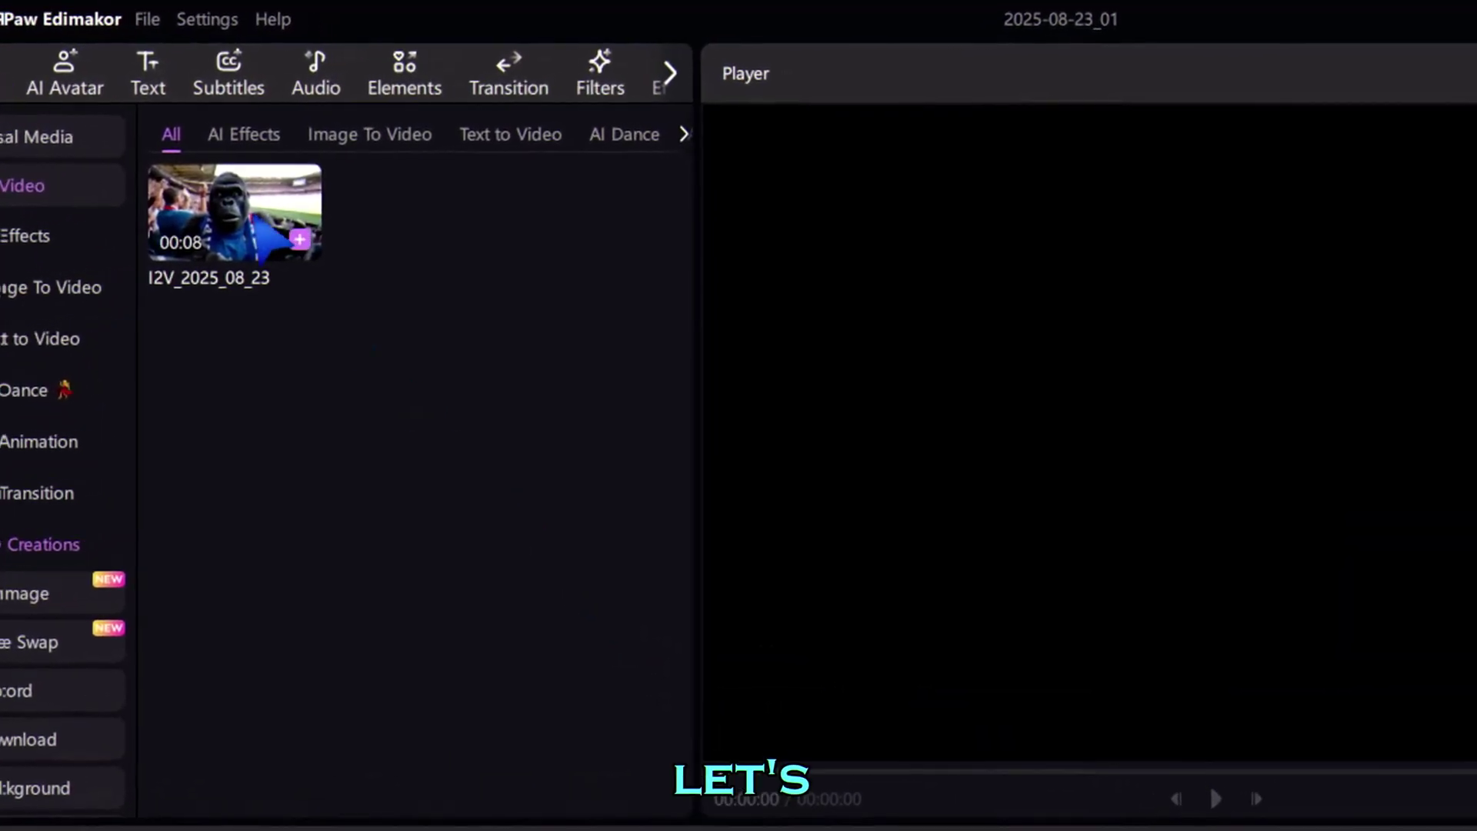
Step: Put the gorilla clip on the timeline and export it as 1080P MP4 'Monkey vlog'
click(288, 202)
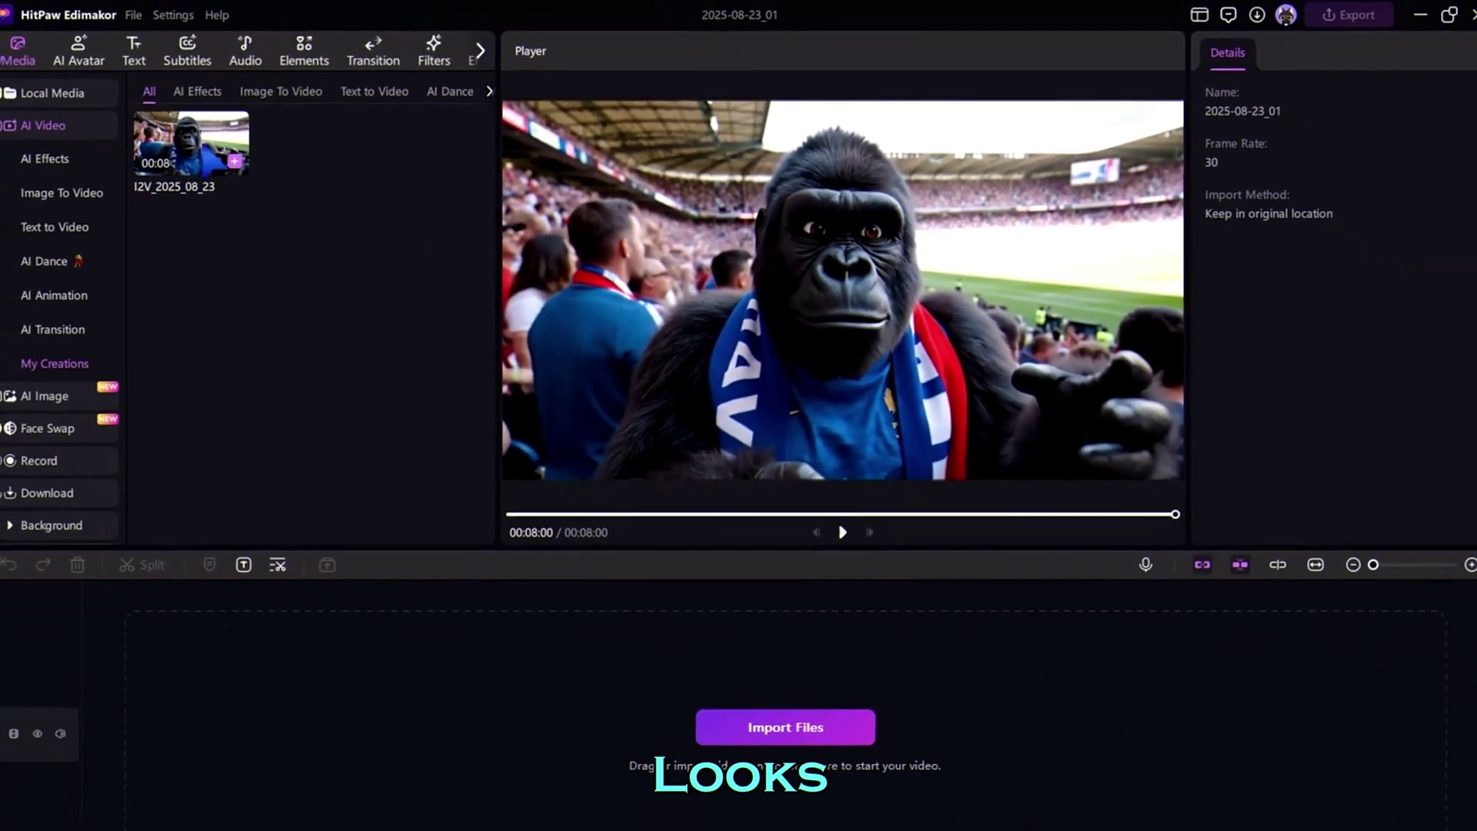
drag(188, 142, 155, 738)
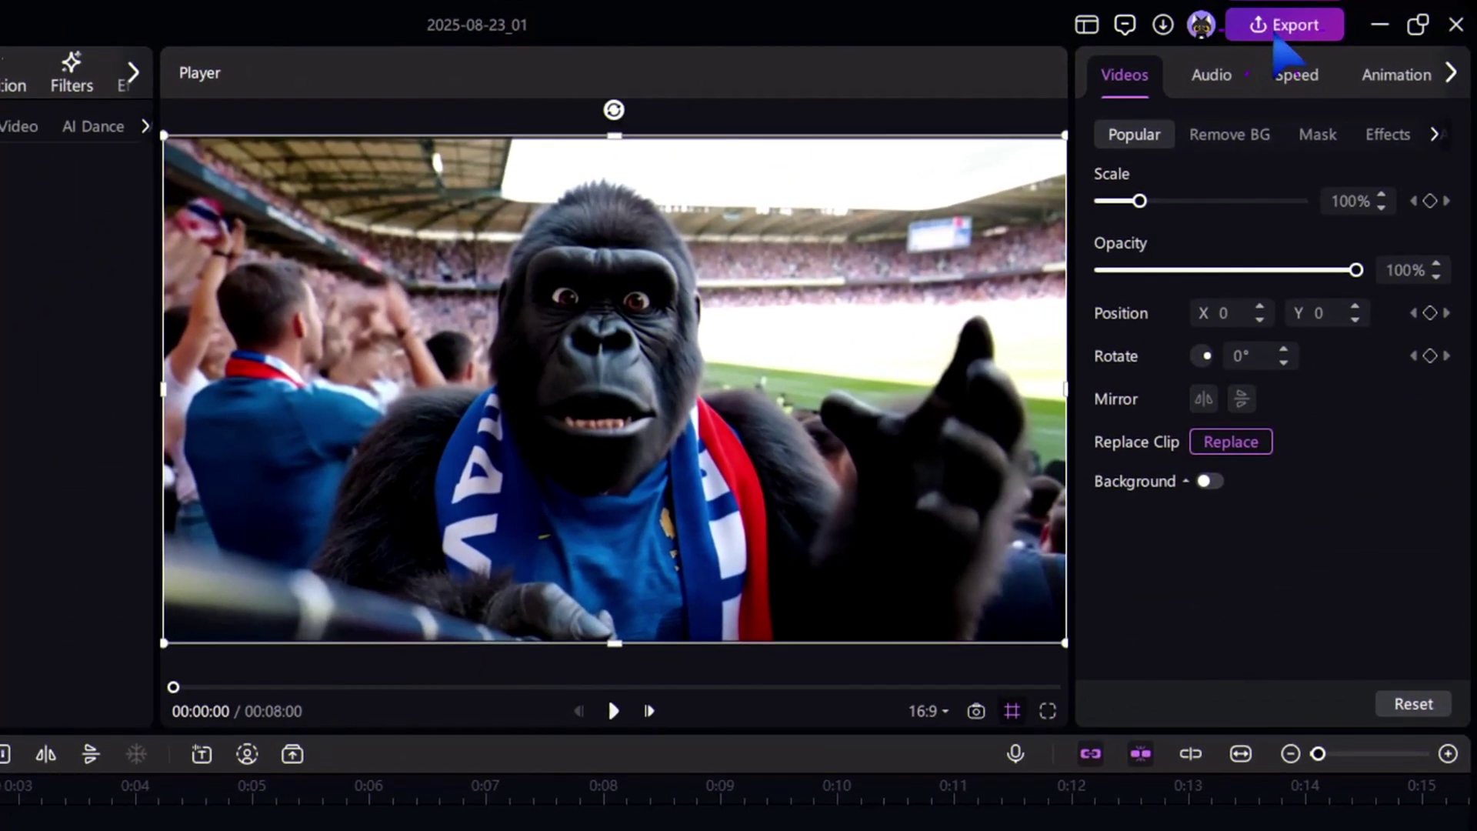
click(1280, 25)
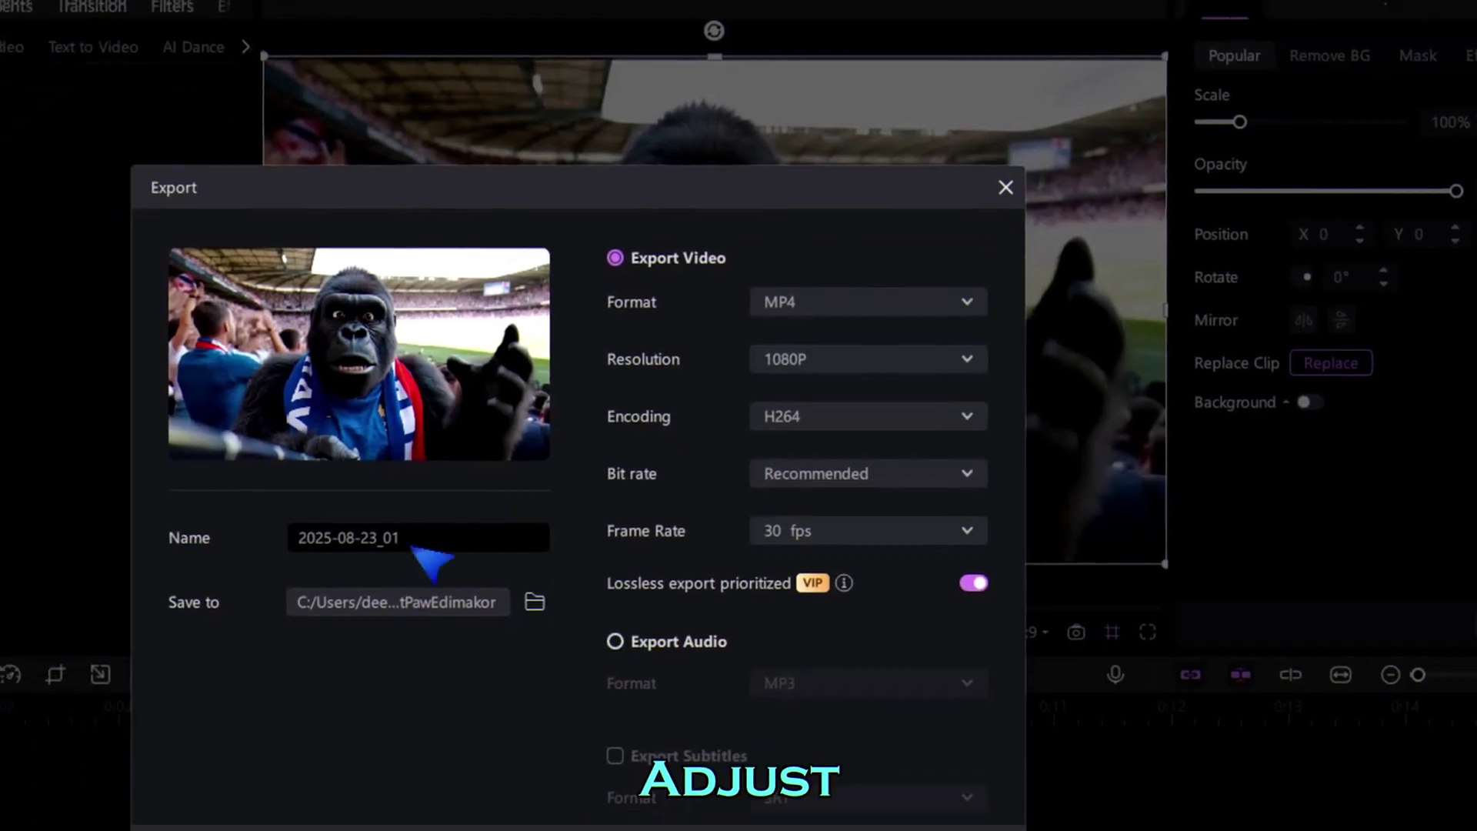
text(Monkey vlog)
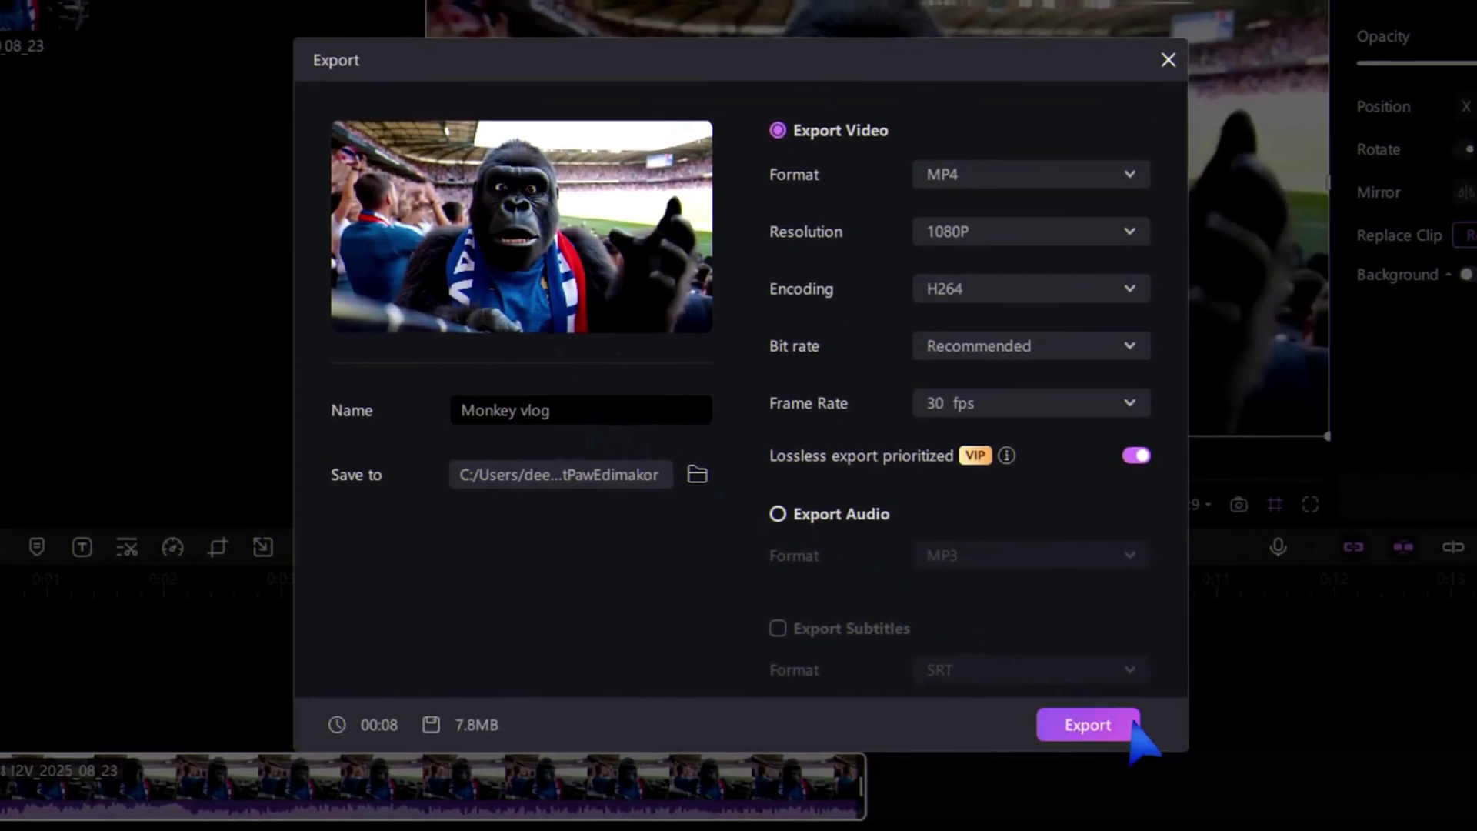
click(1140, 716)
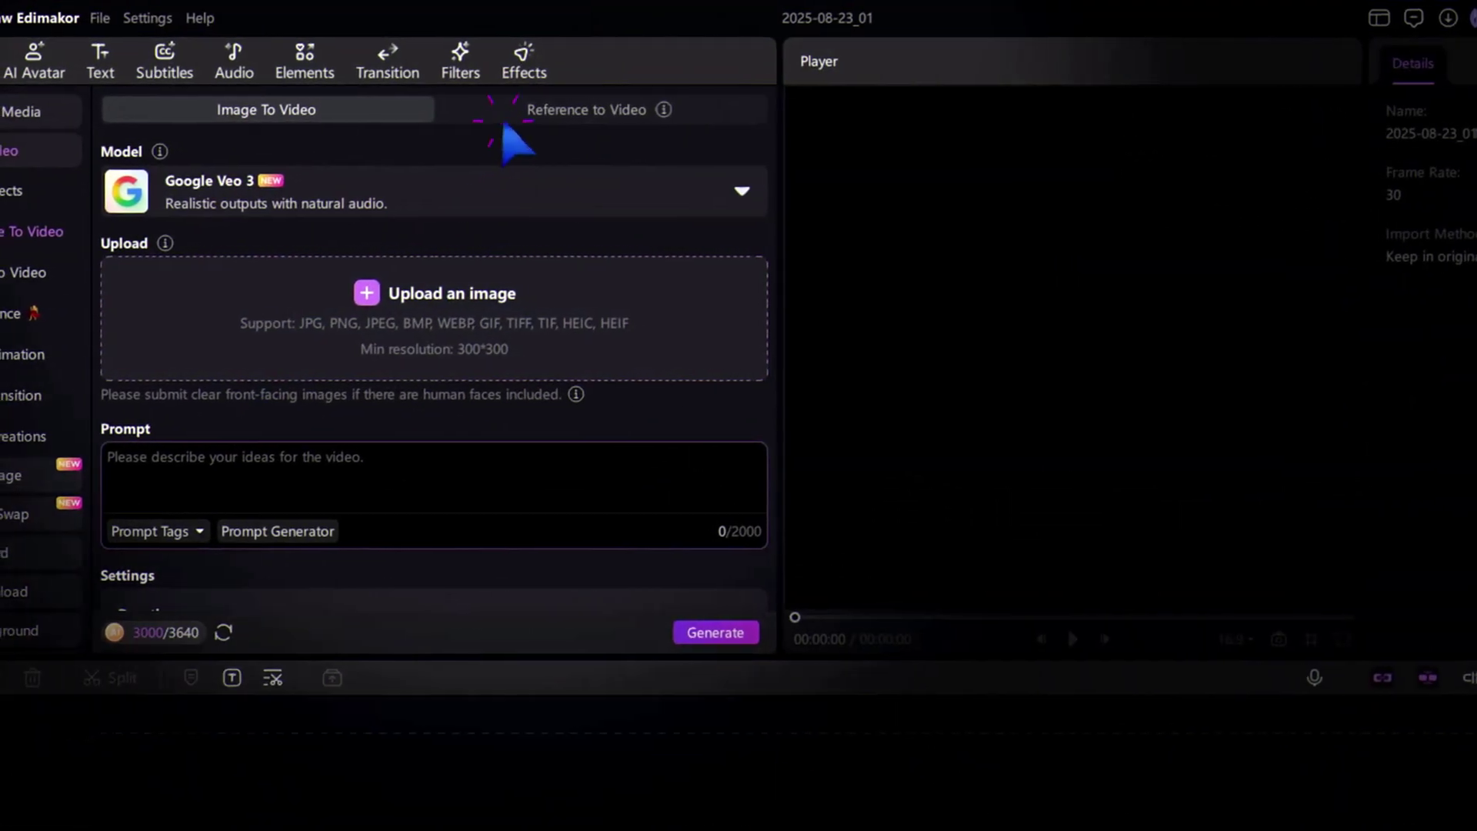
Step: Generate an 8S, 720P, 9:16 Reference to Video rooftop rap clip from three images
click(504, 130)
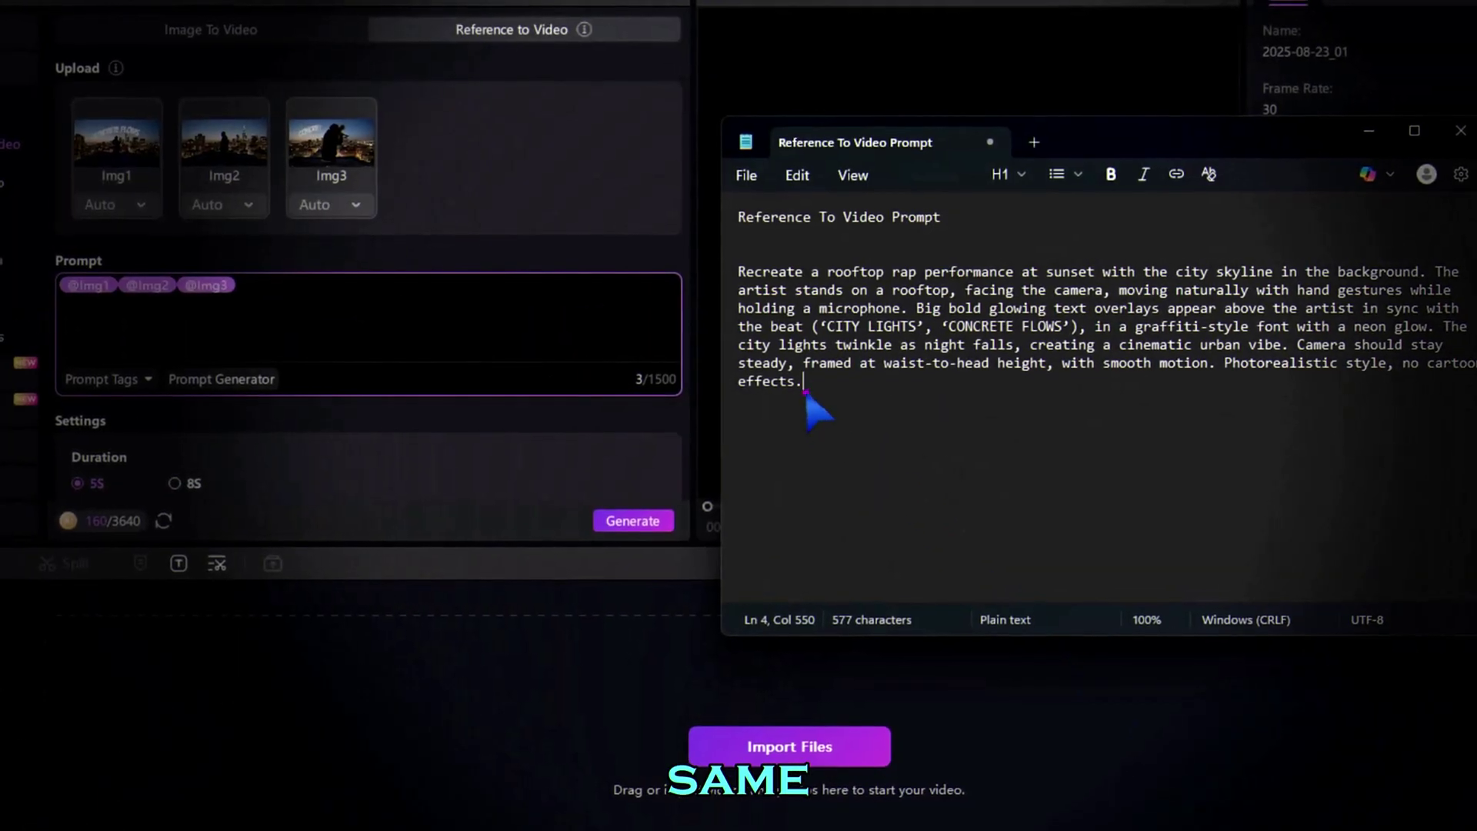
drag(798, 381, 736, 270)
right_click(739, 273)
click(792, 368)
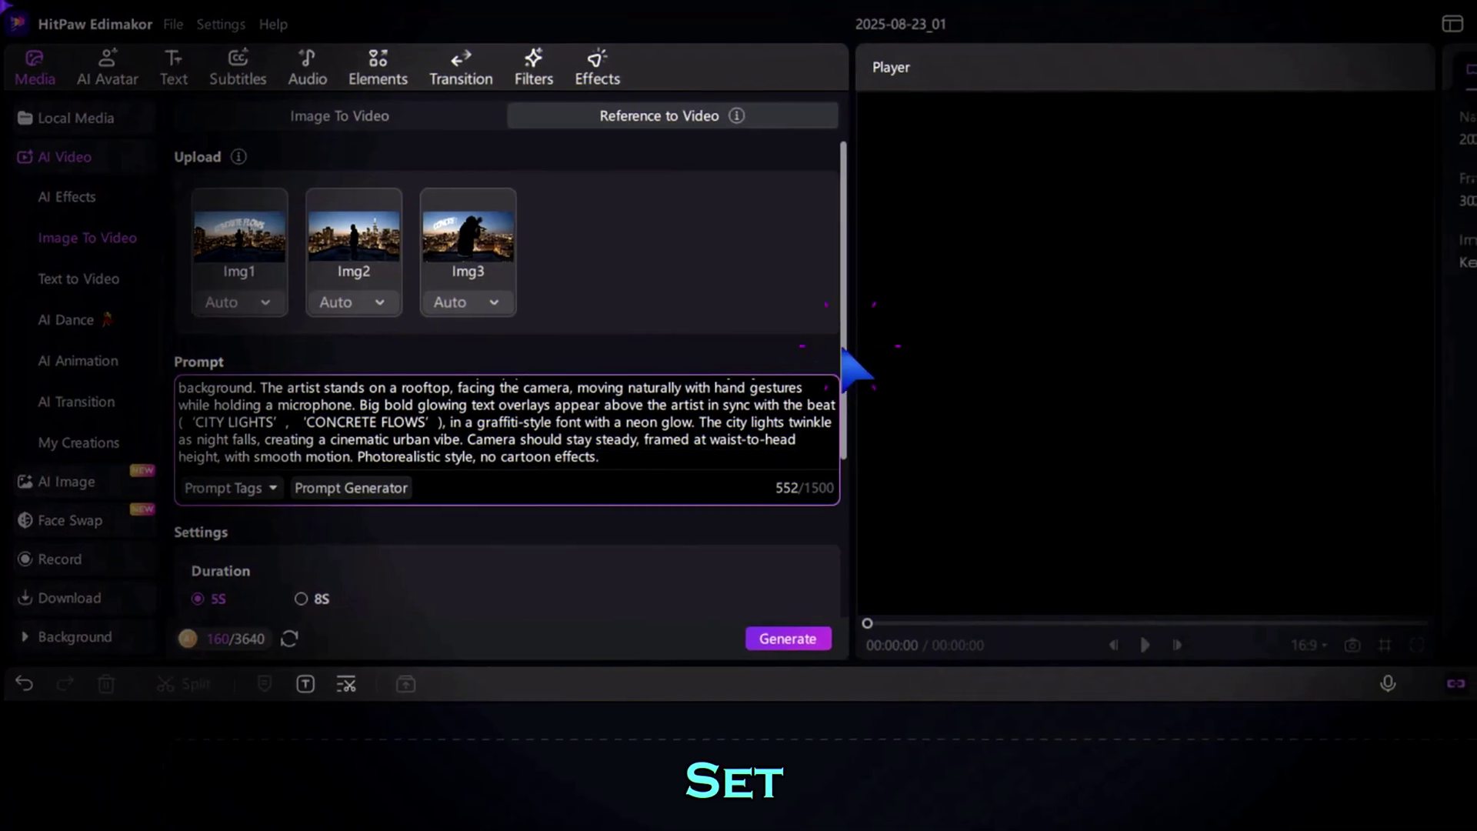
scroll(843, 353, down, 3)
scroll(781, 463, down, 3)
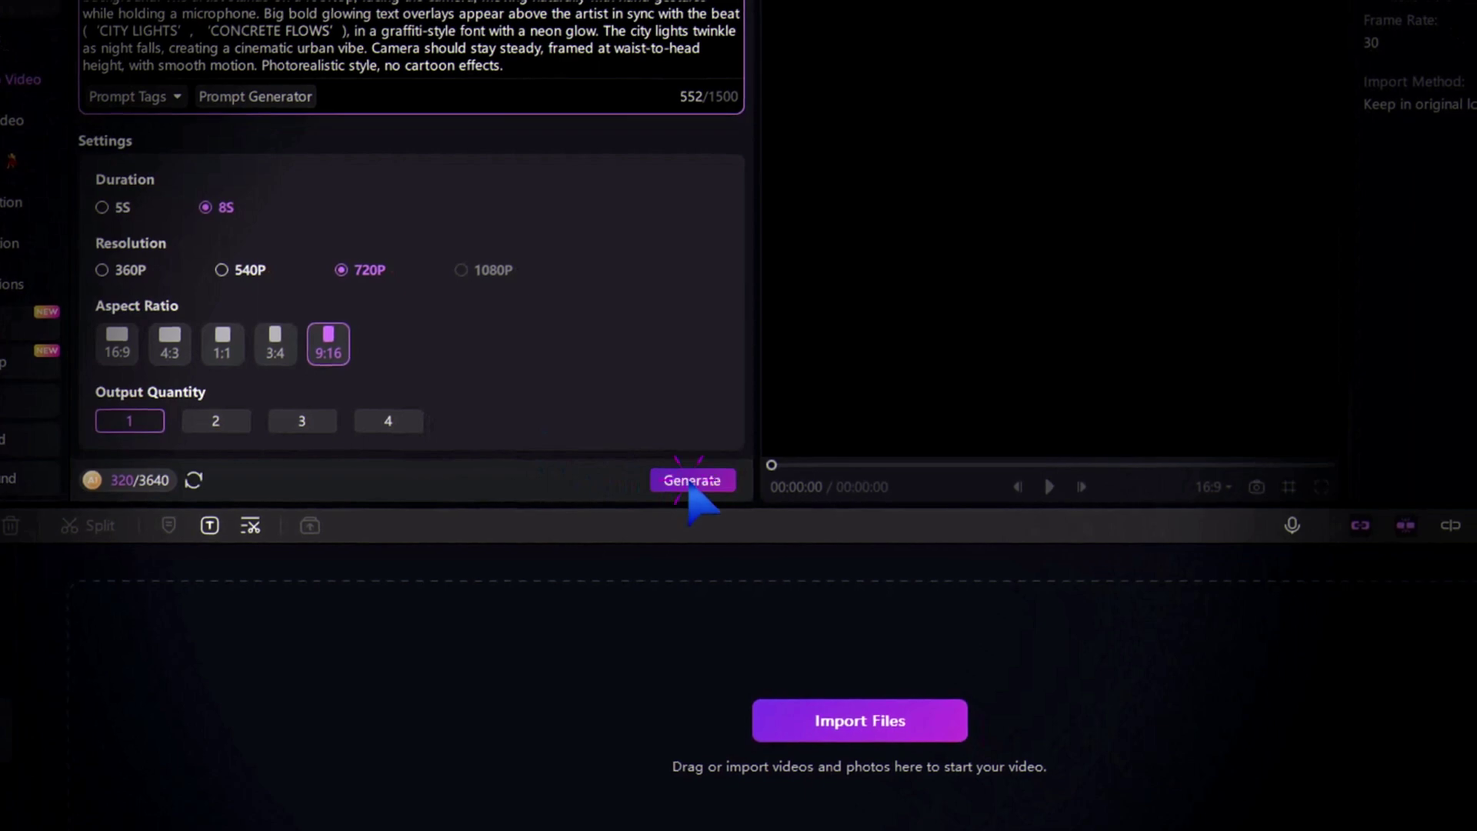
click(693, 483)
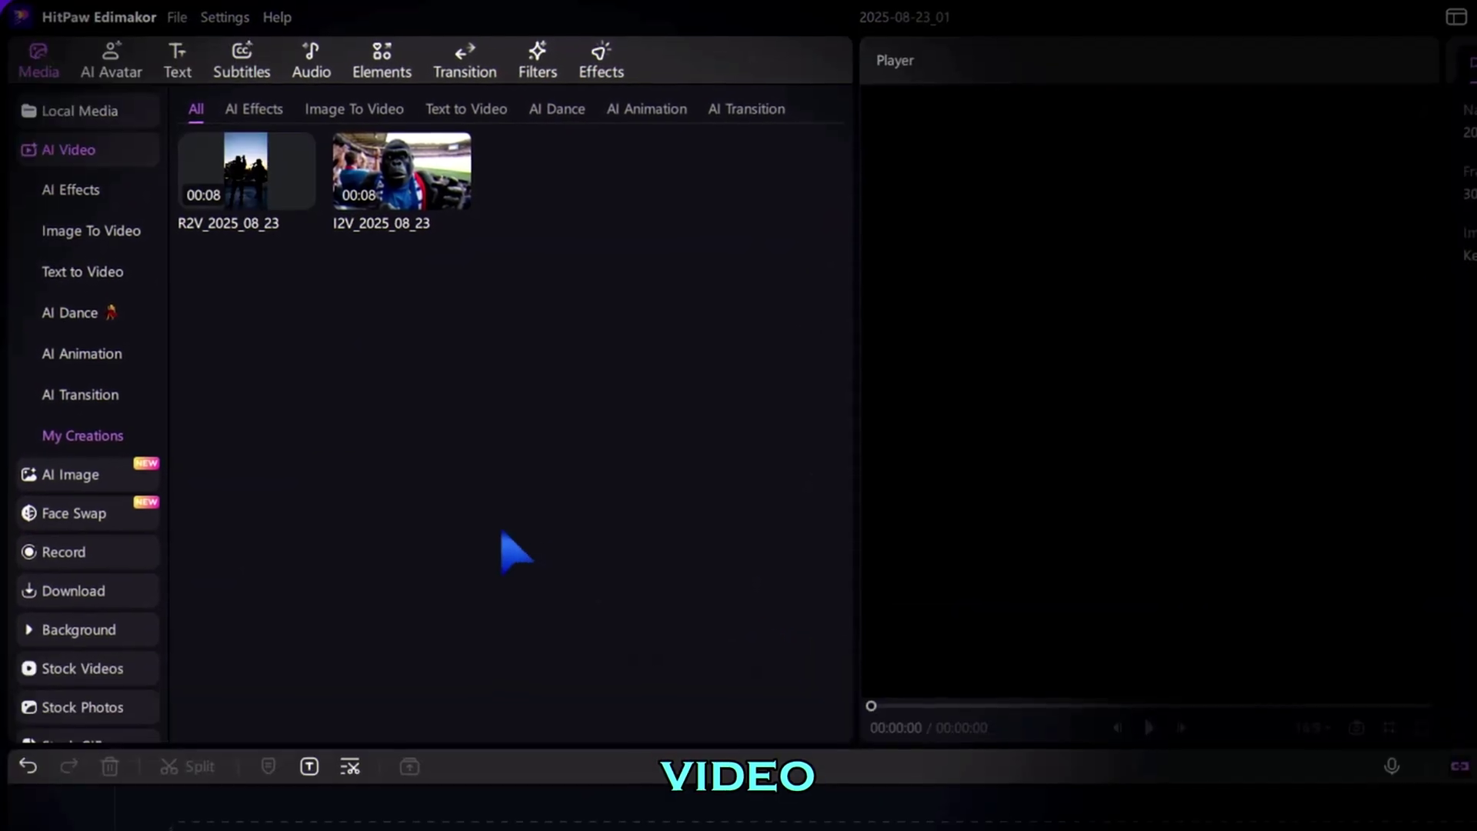
click(243, 179)
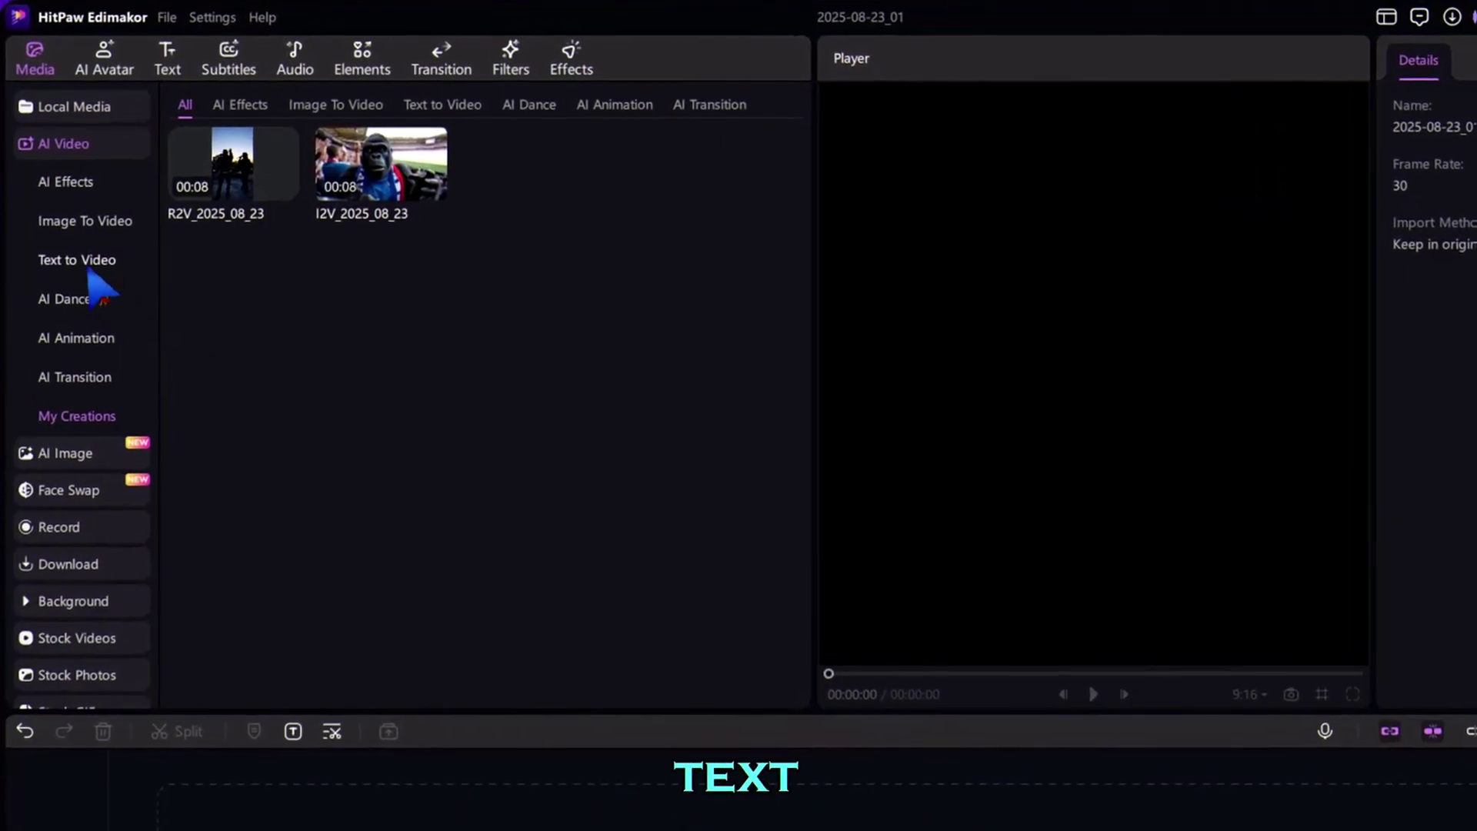
Step: Switch to Text to Video and pick Google Veo 3 from the Model list
click(85, 273)
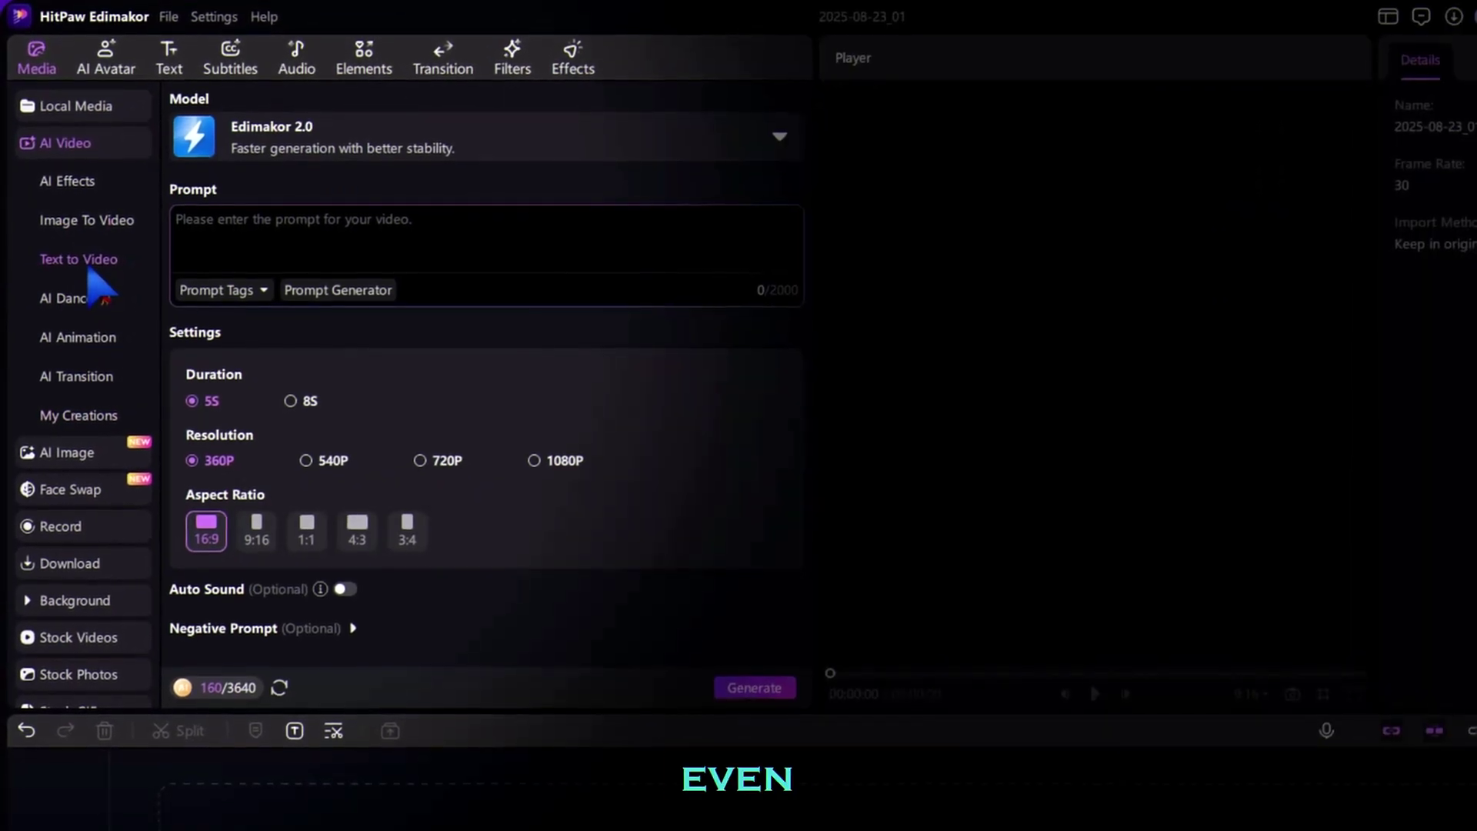
click(310, 149)
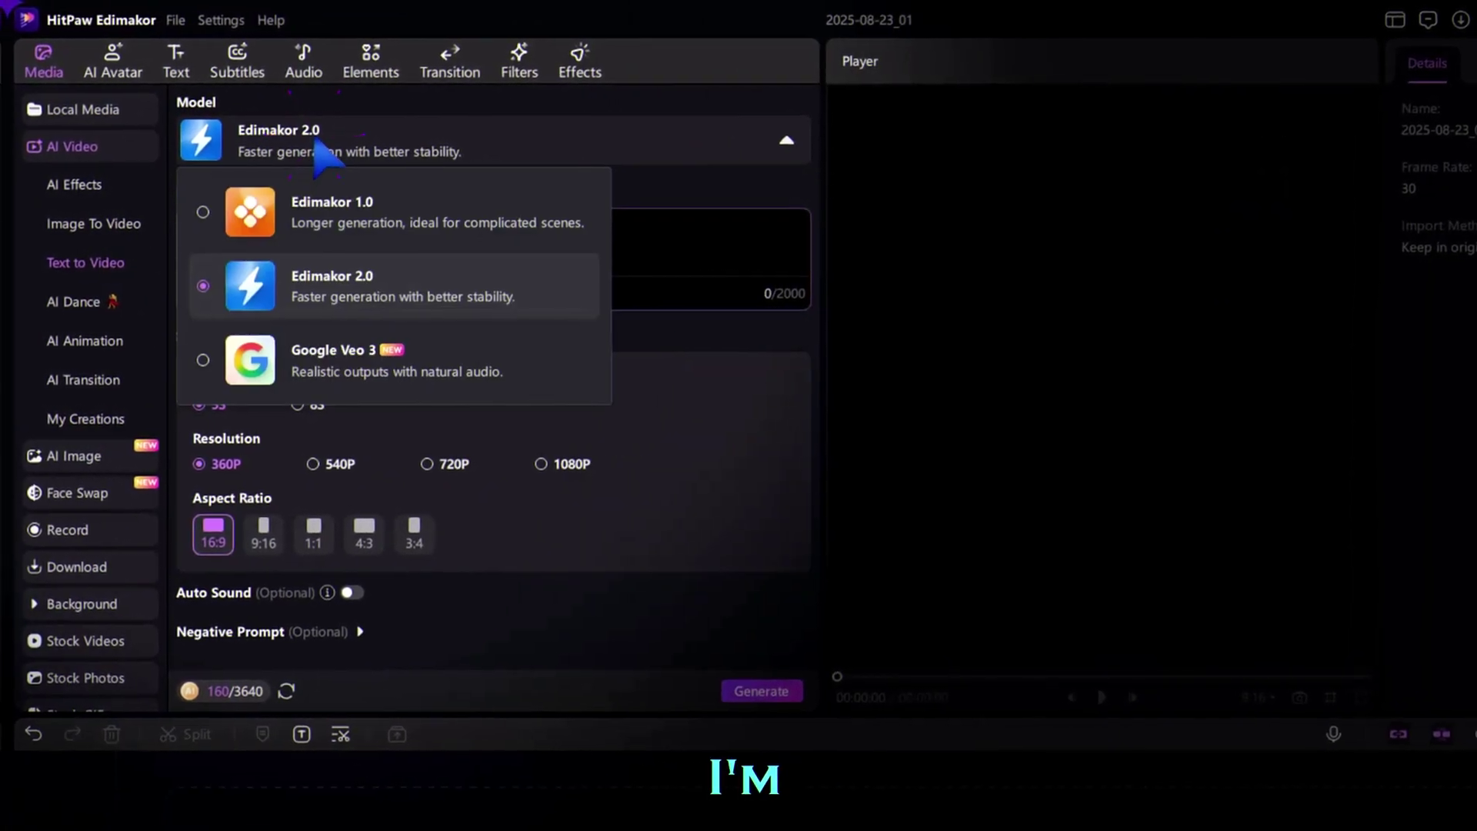
click(441, 367)
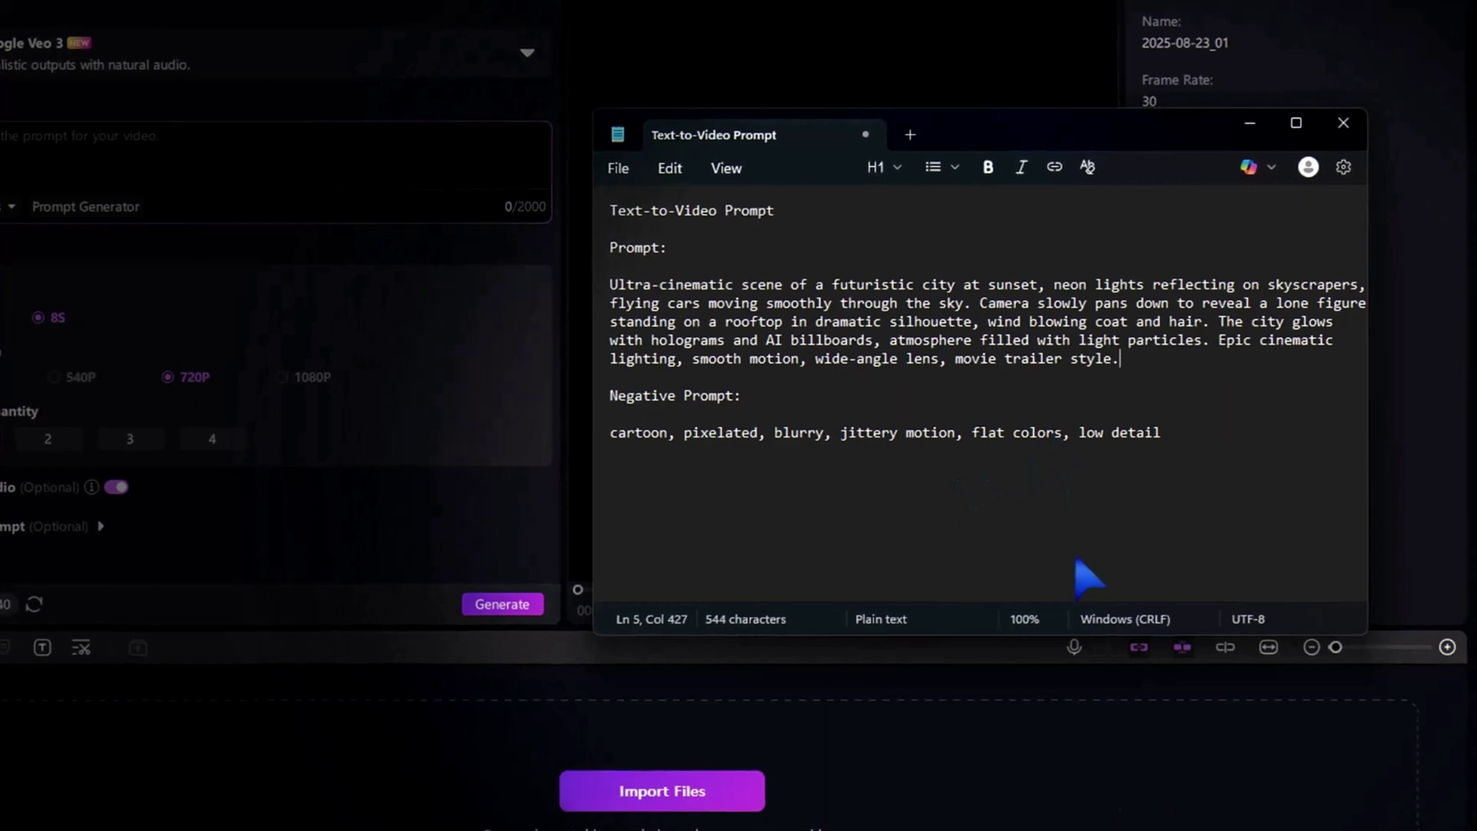
Step: Copy the futuristic city paragraph from Notepad into Edimakor's Text to Video prompt
drag(1116, 360, 609, 286)
right_click(608, 286)
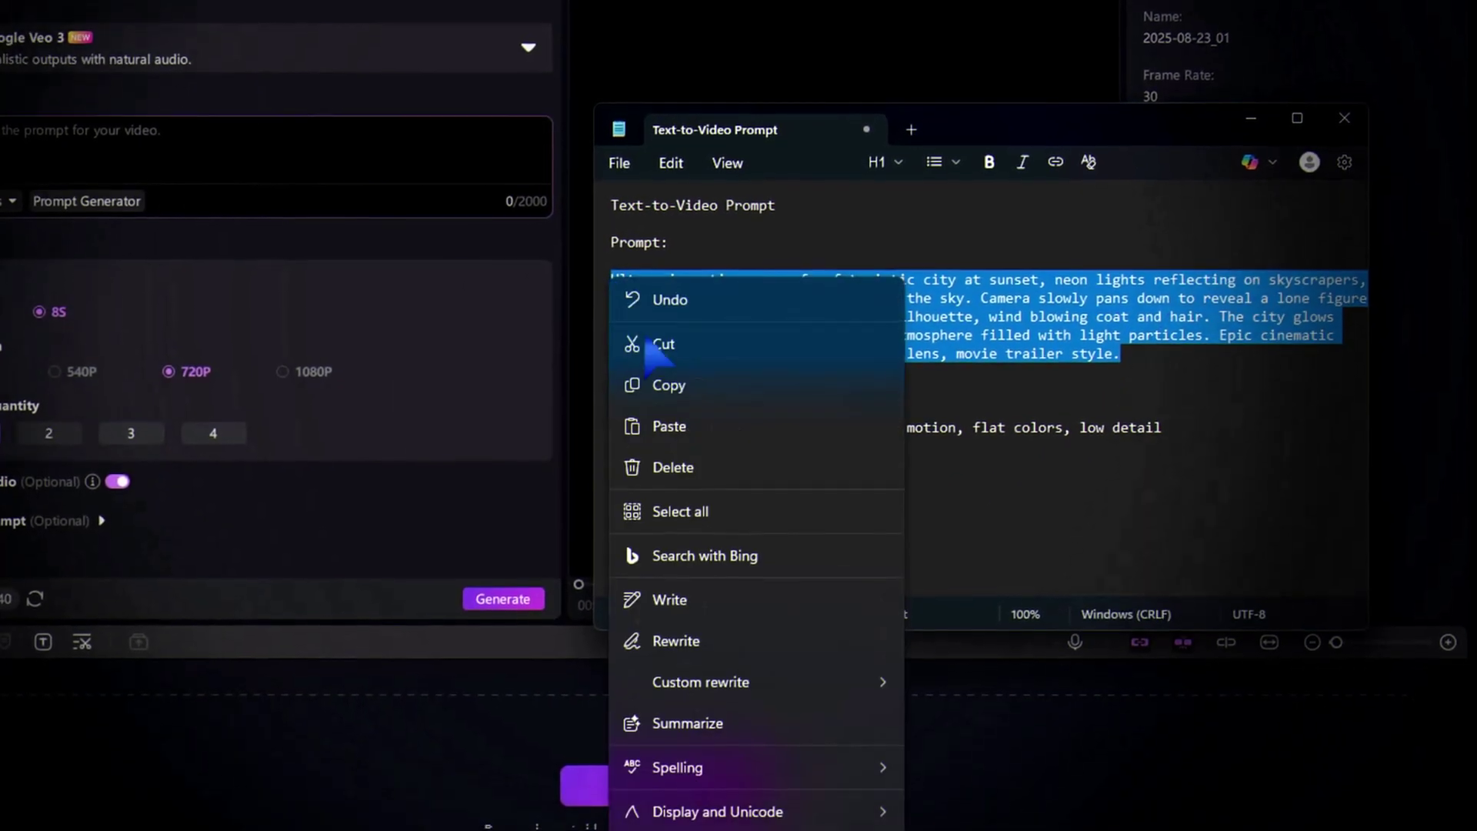
click(692, 399)
click(393, 246)
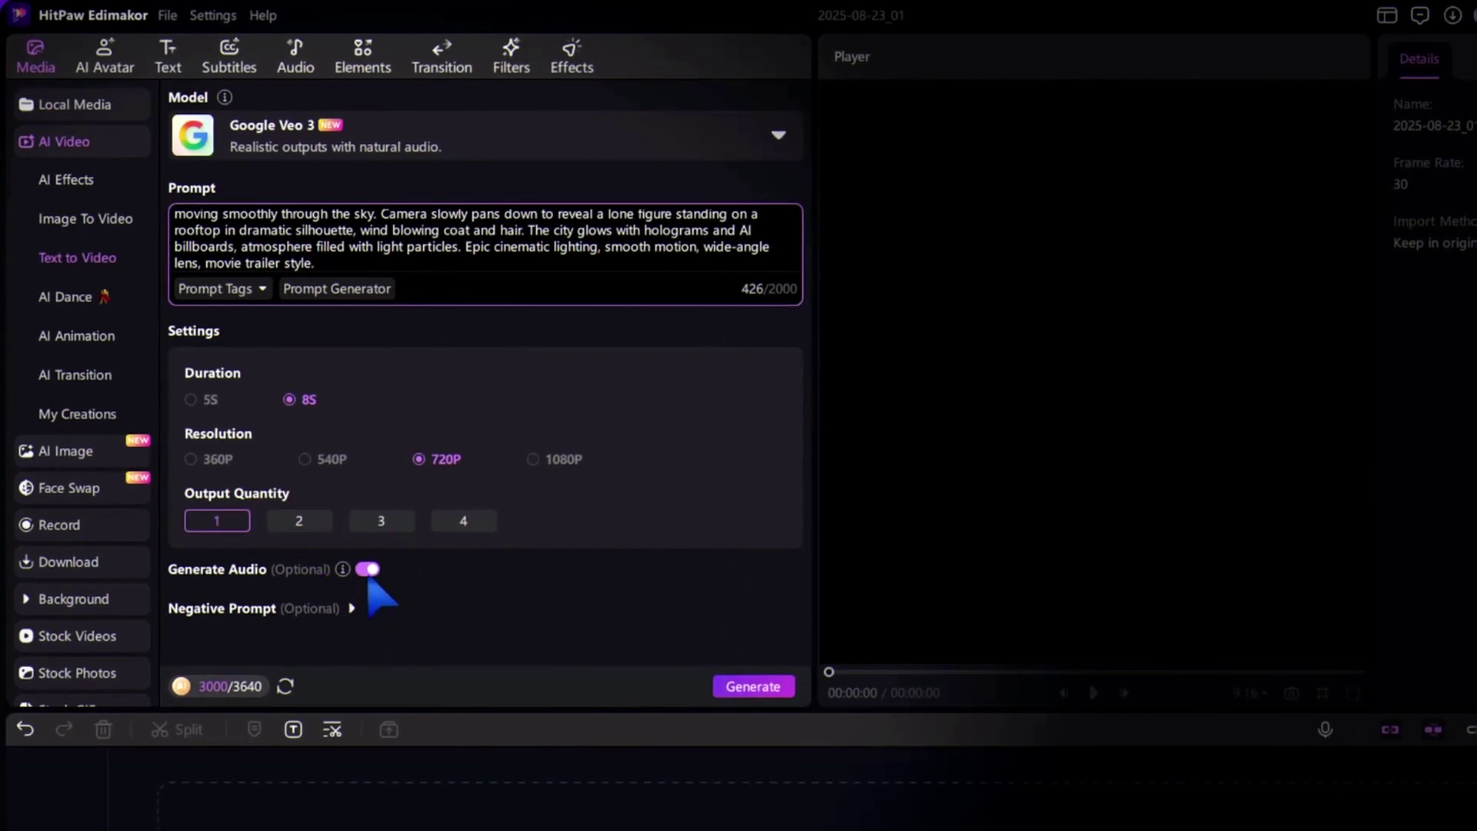
scroll(358, 634, down, 1)
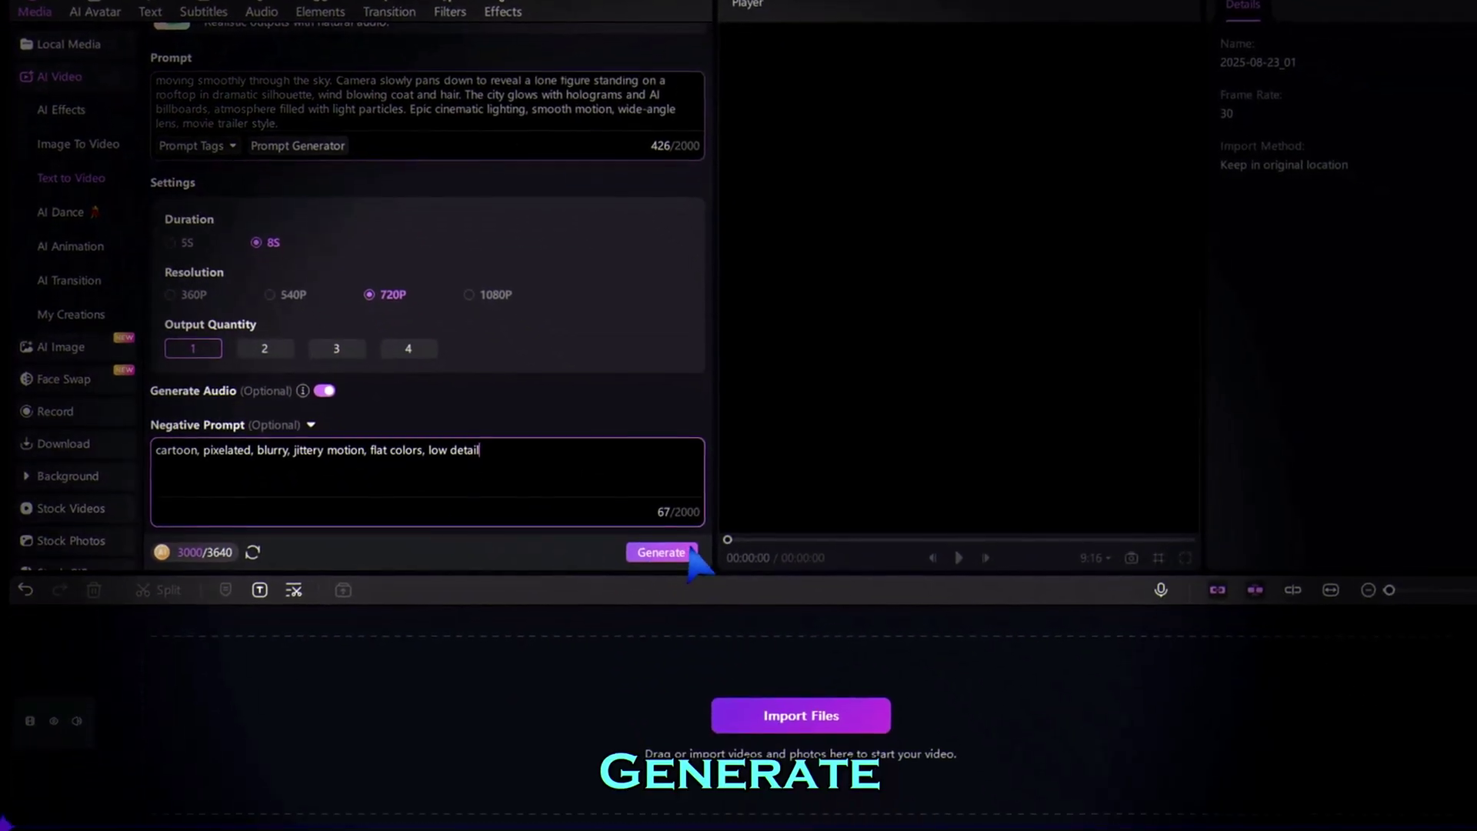
Step: Generate the futuristic city clip with its negative prompt, then browse the Toolbox
click(751, 693)
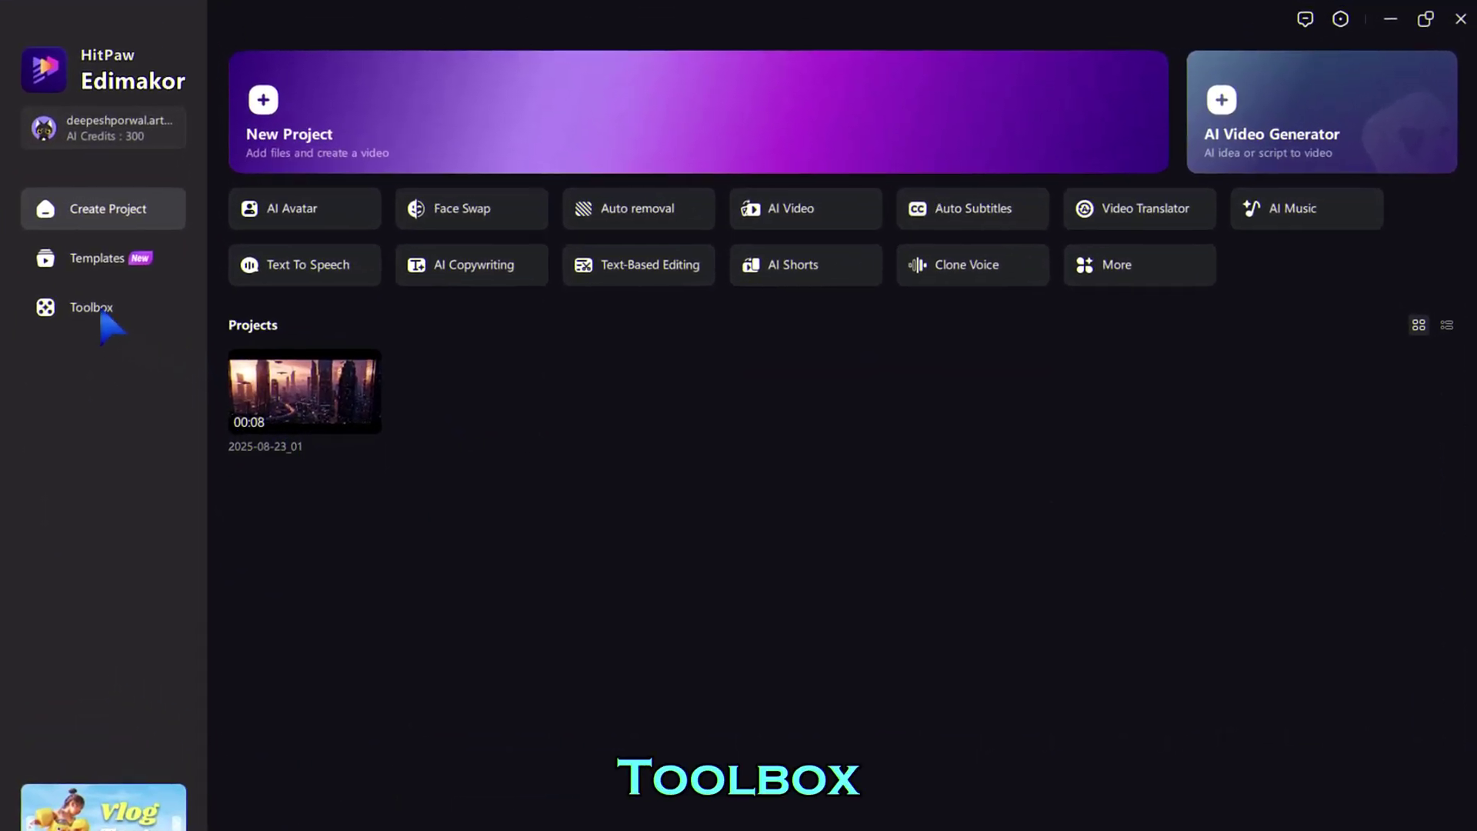
click(93, 308)
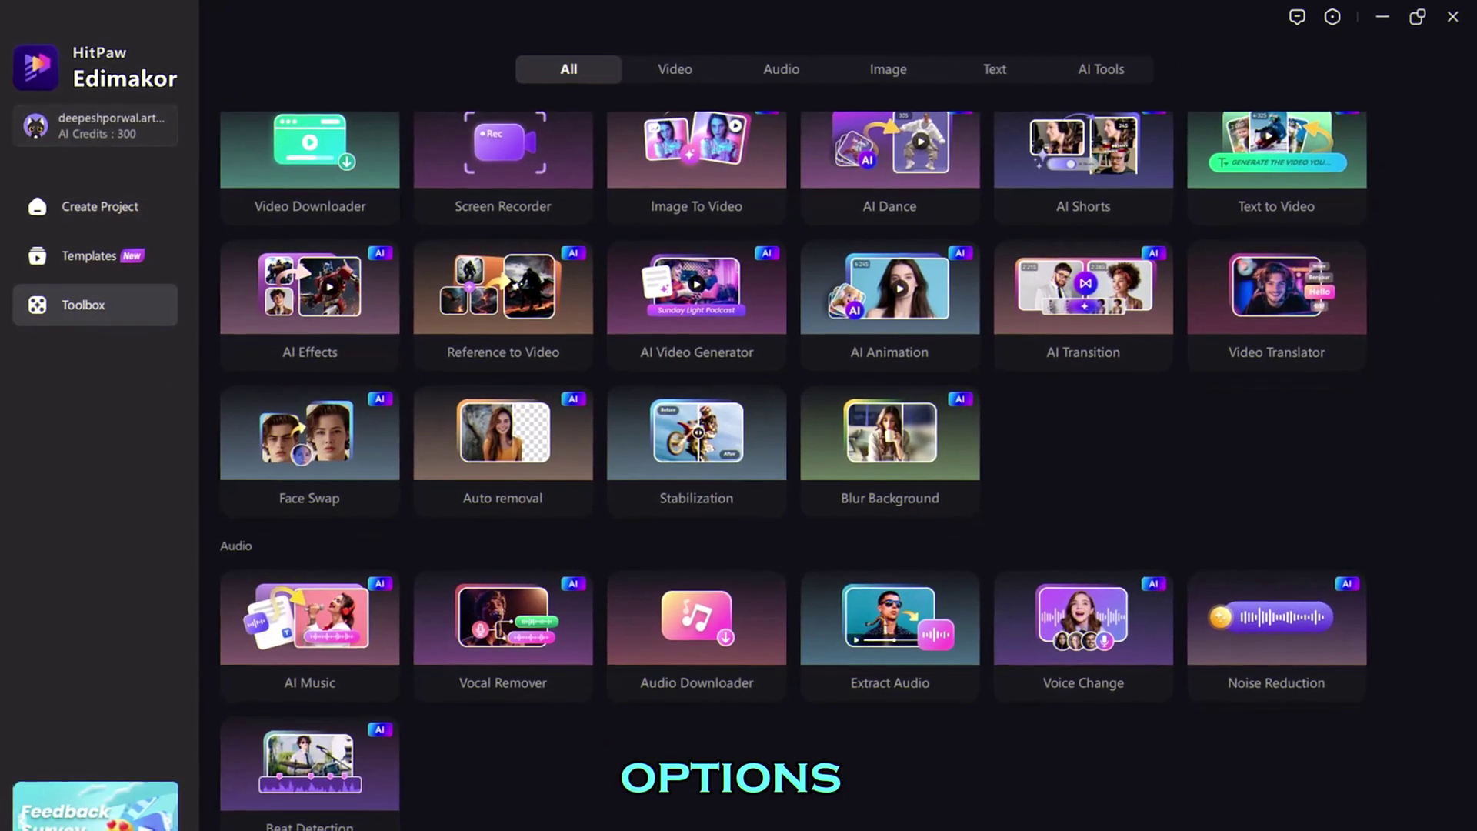
scroll(796, 461, down, 1)
scroll(796, 462, down, 2)
scroll(797, 462, down, 2)
scroll(796, 461, down, 3)
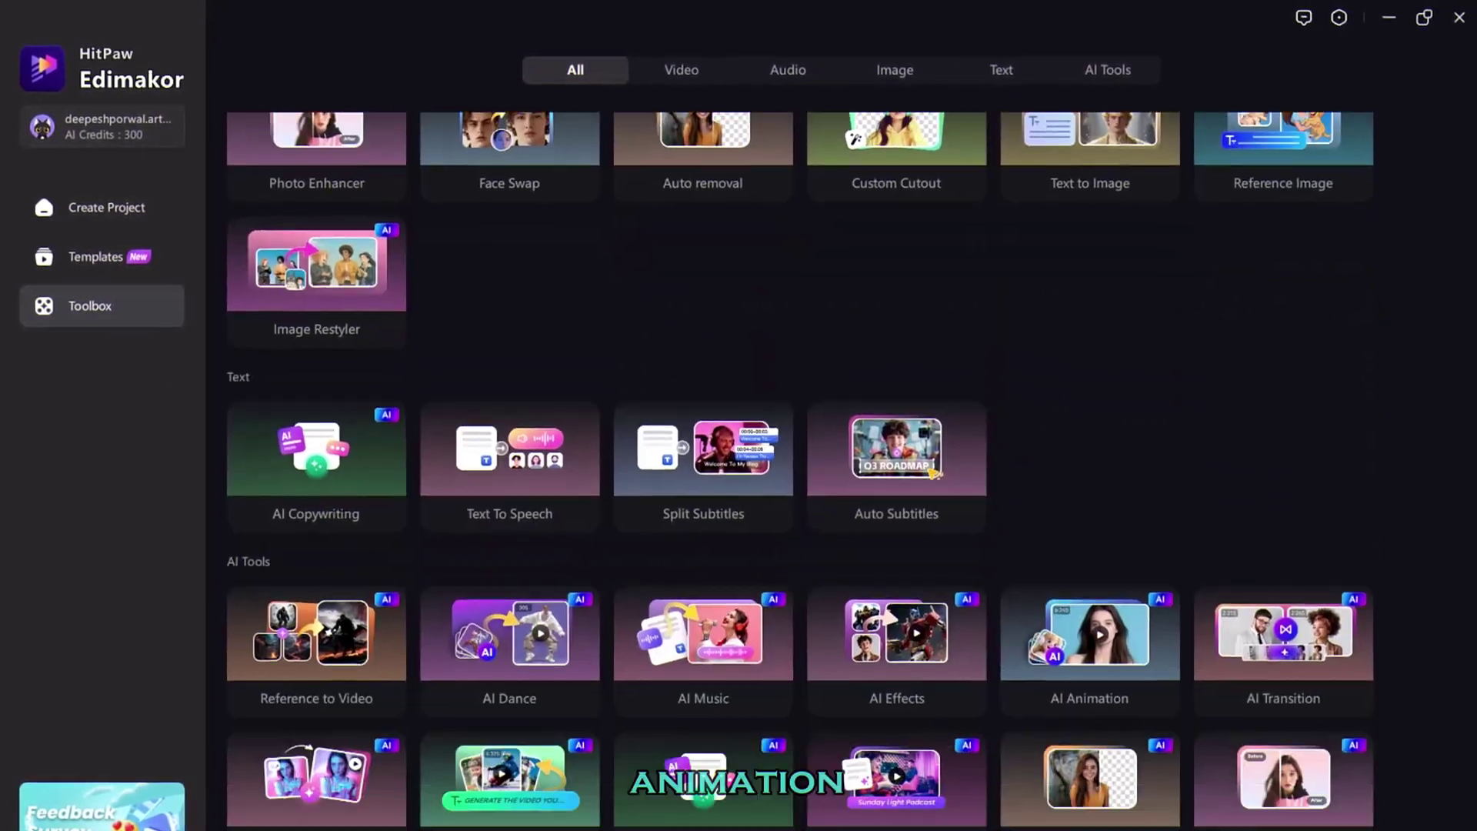
scroll(797, 462, down, 2)
scroll(797, 463, down, 1)
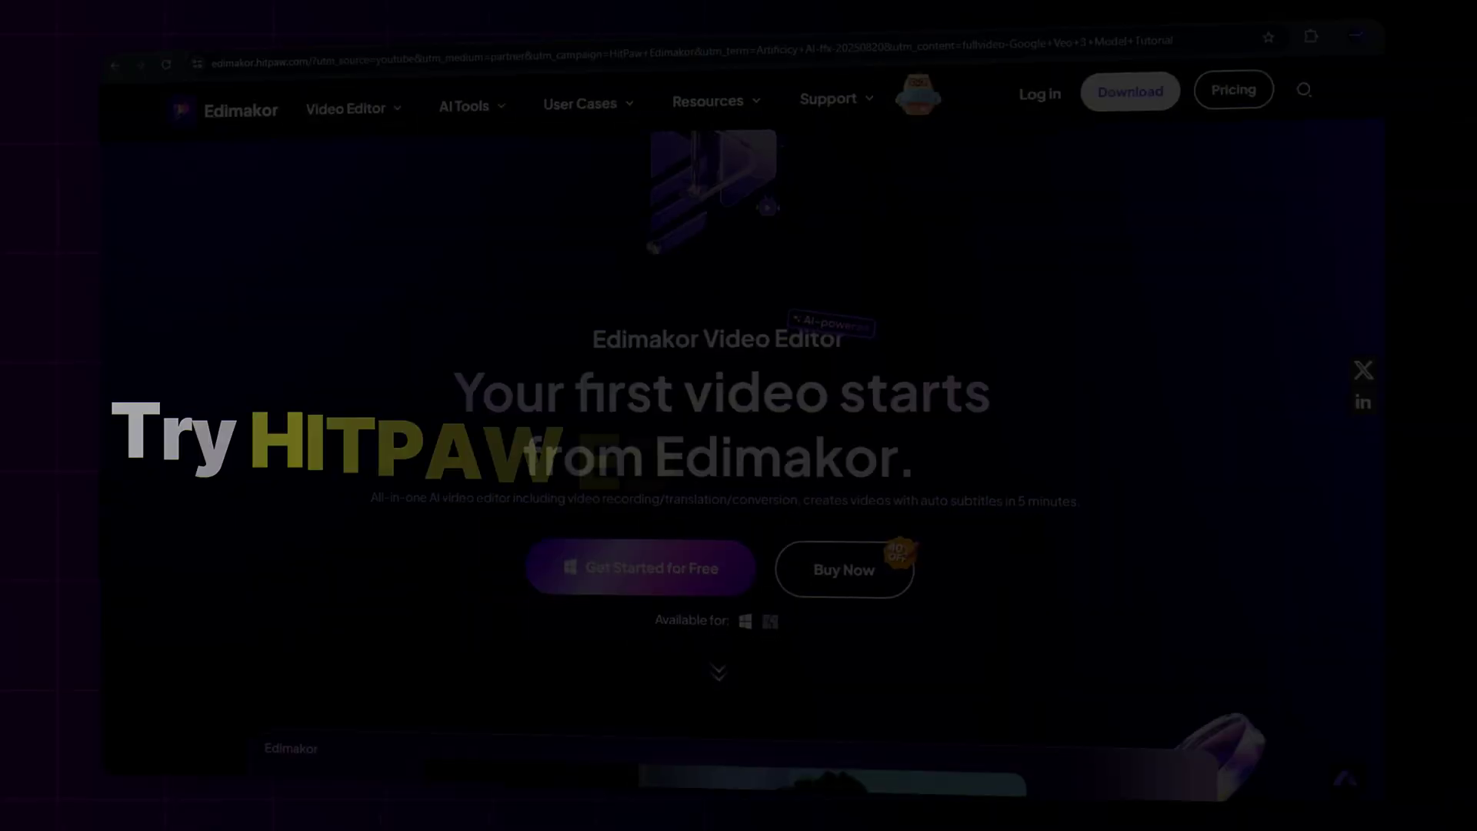